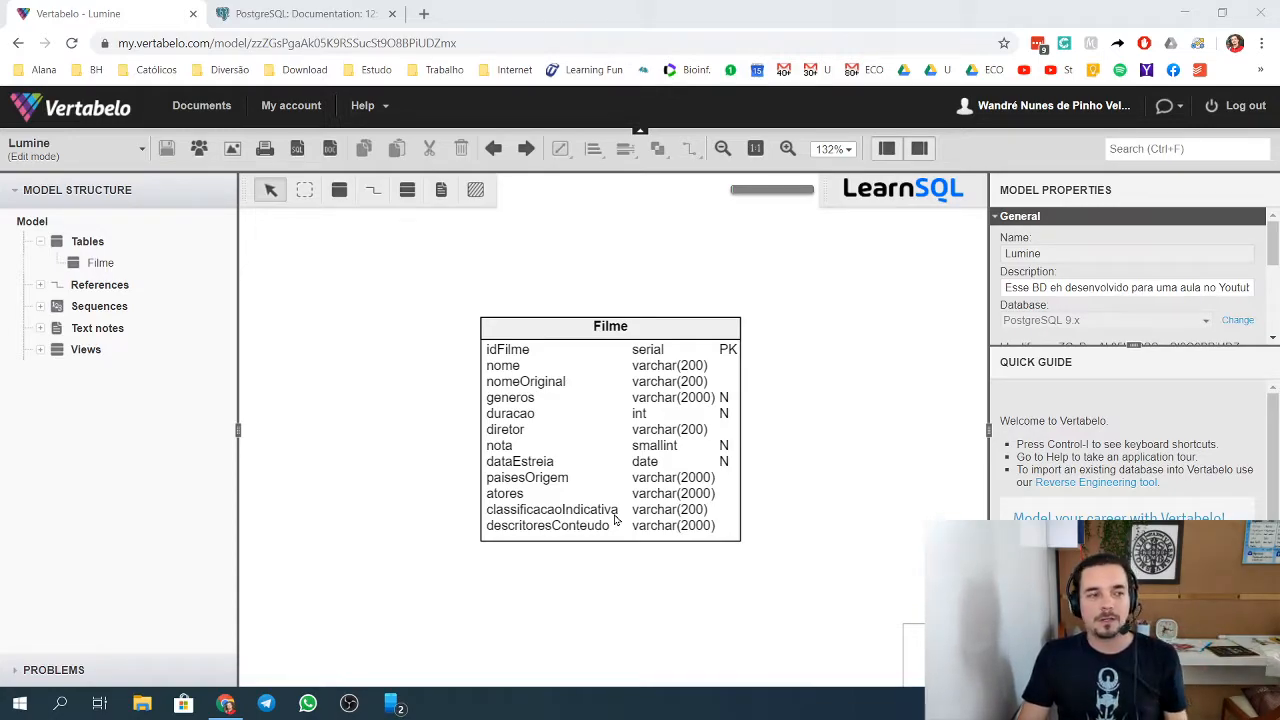
Add a new table beside the Filme table and show the model's list of problems.
{"action": "left_click", "coordinate": [340, 190]}
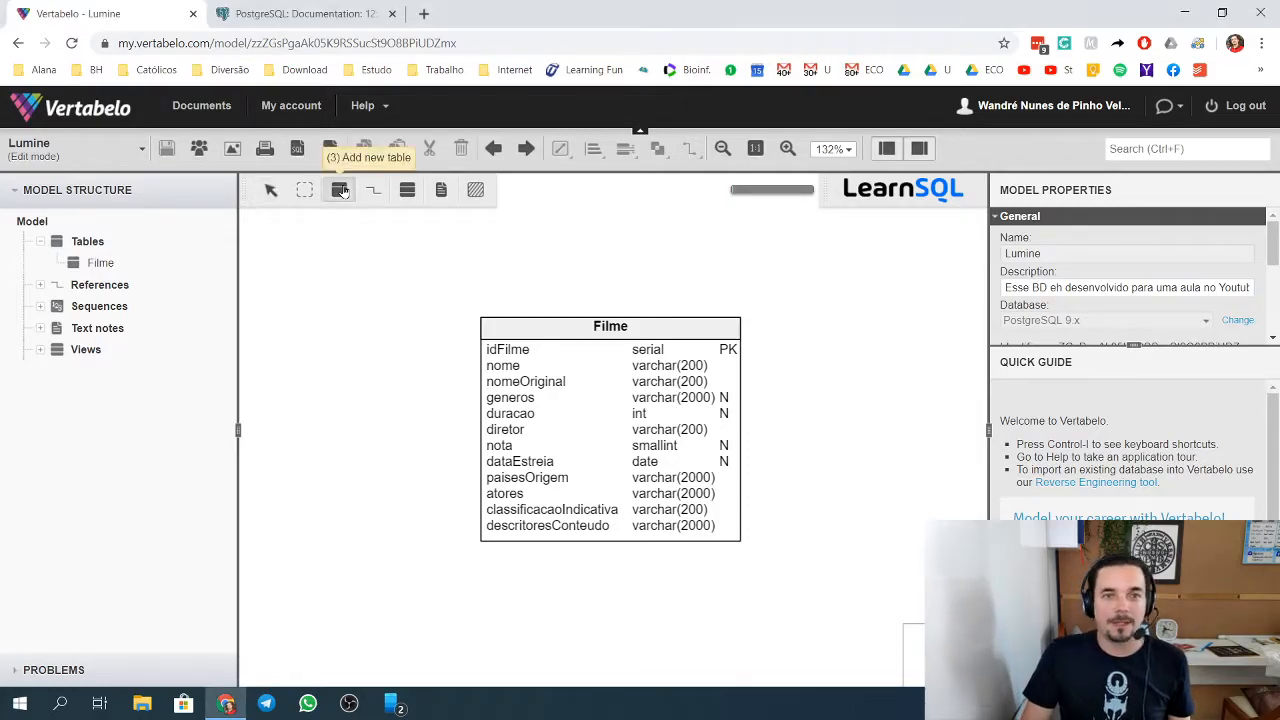
{"action": "left_click", "coordinate": [284, 308]}
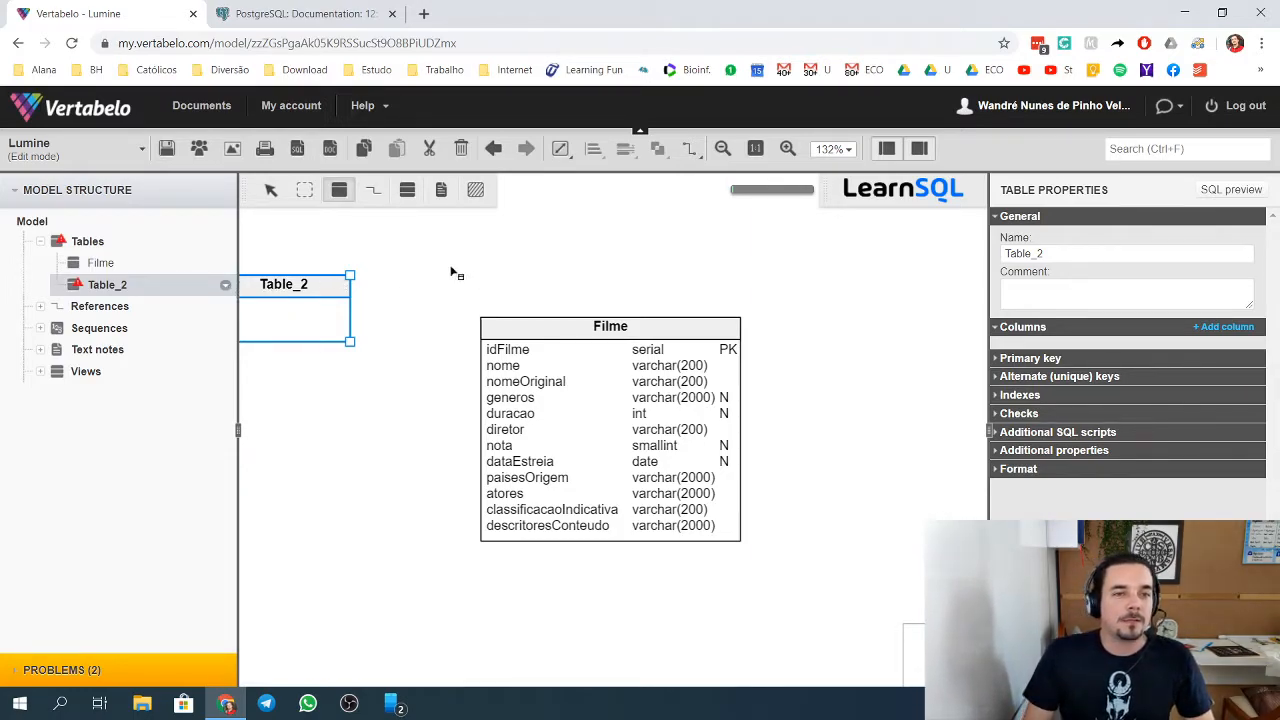
{"action": "left_click", "coordinate": [266, 192]}
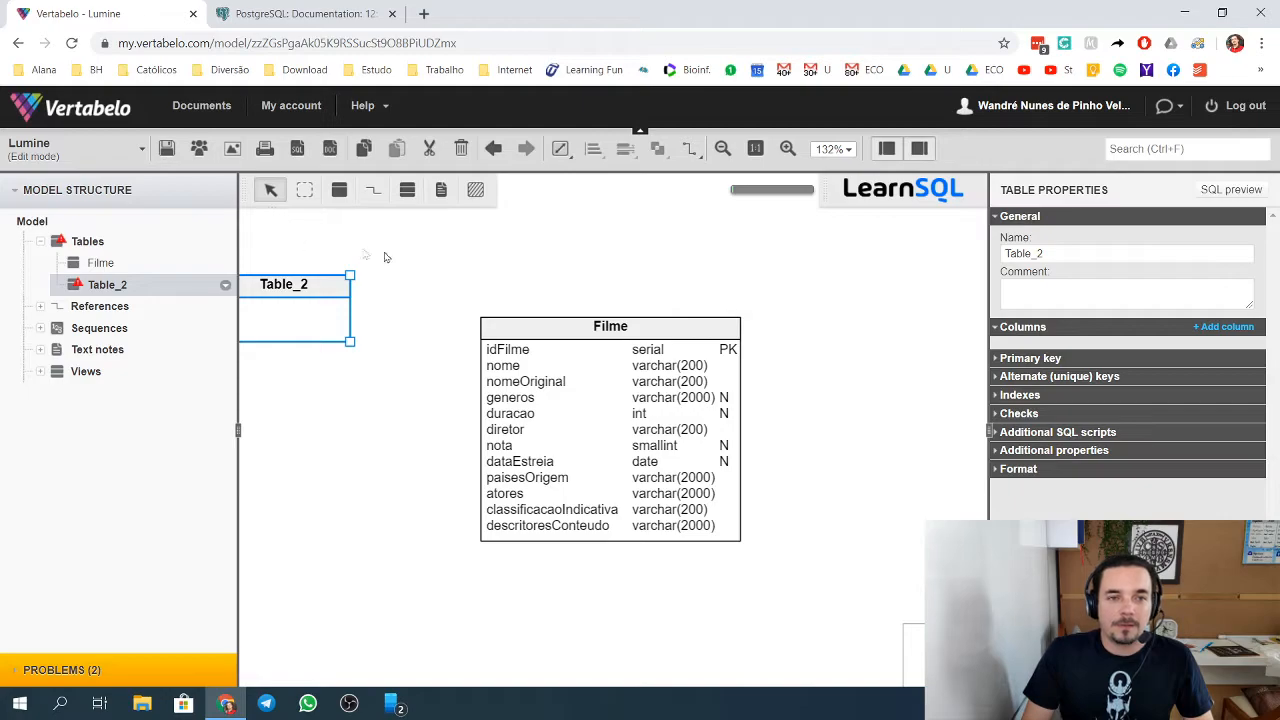
{"action": "left_click", "coordinate": [500, 265]}
{"action": "left_click", "coordinate": [95, 672]}
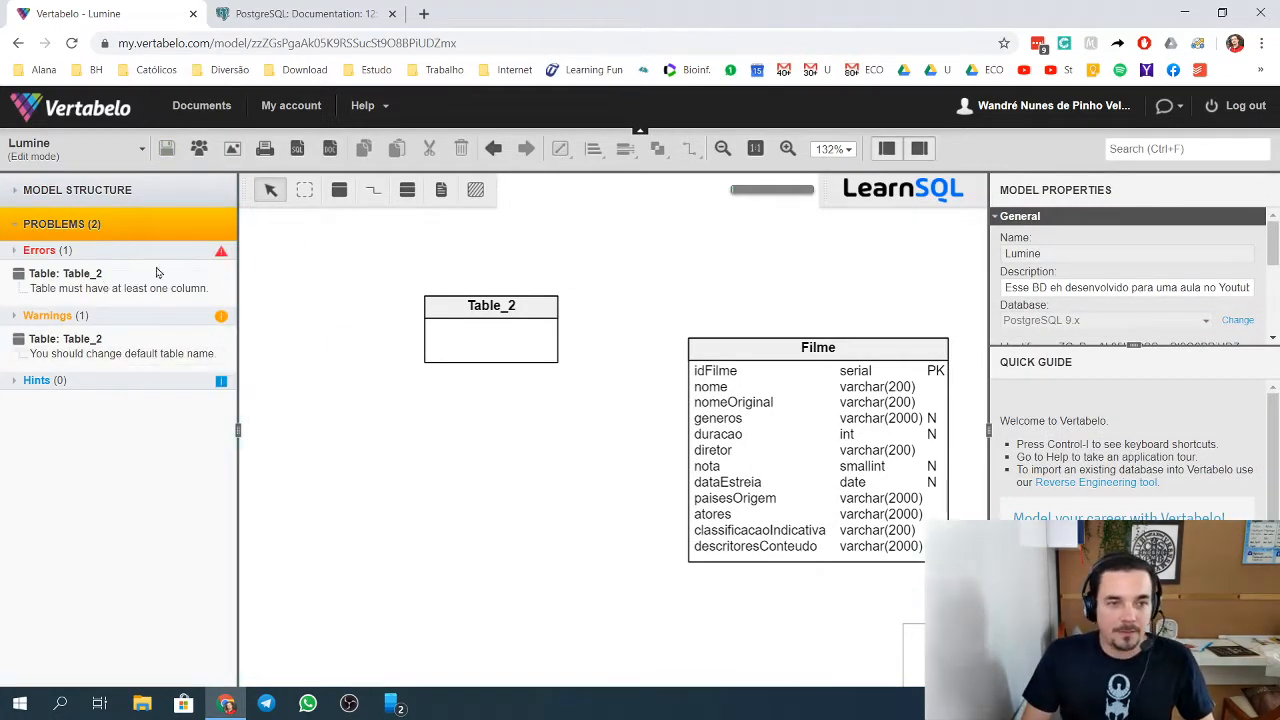
Rename the new empty table as ClassificacaoIndicativa.
{"action": "left_click", "coordinate": [528, 319]}
{"action": "left_click", "coordinate": [1055, 253]}
{"action": "key", "text": "ctrl+a"}
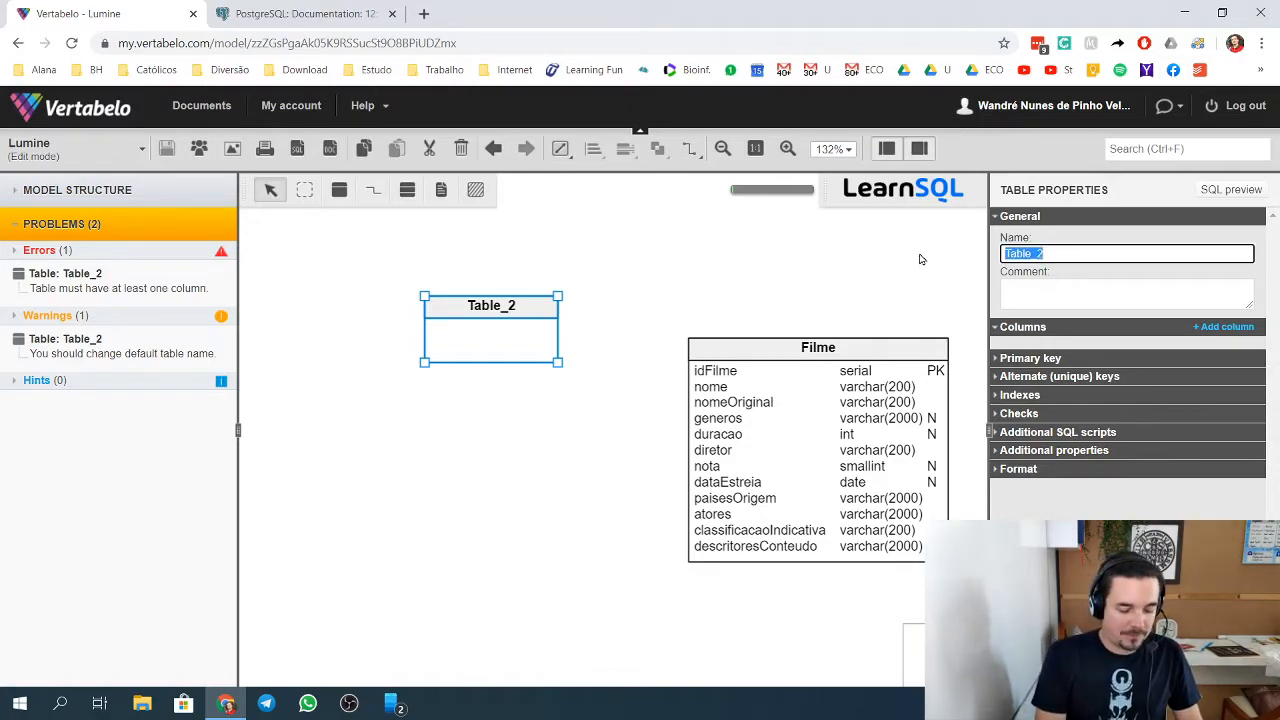
{"action": "type", "text": "Classif"}
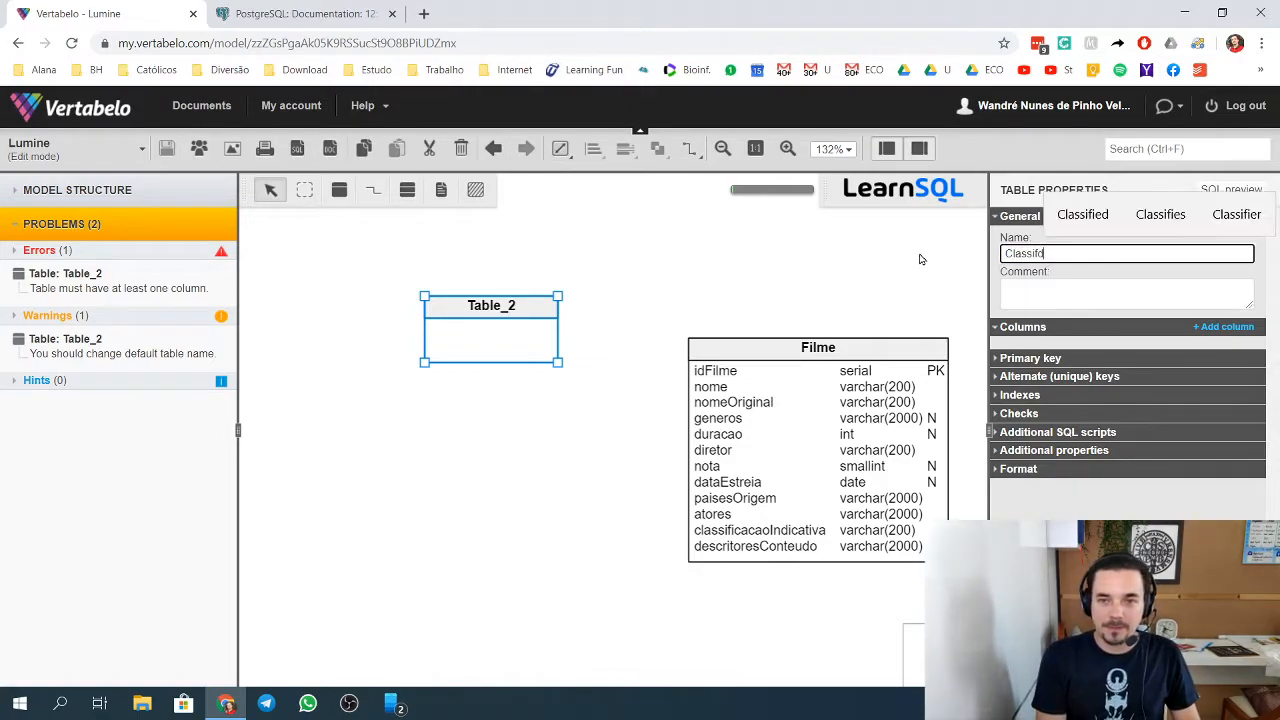
{"action": "type", "text": "ic"}
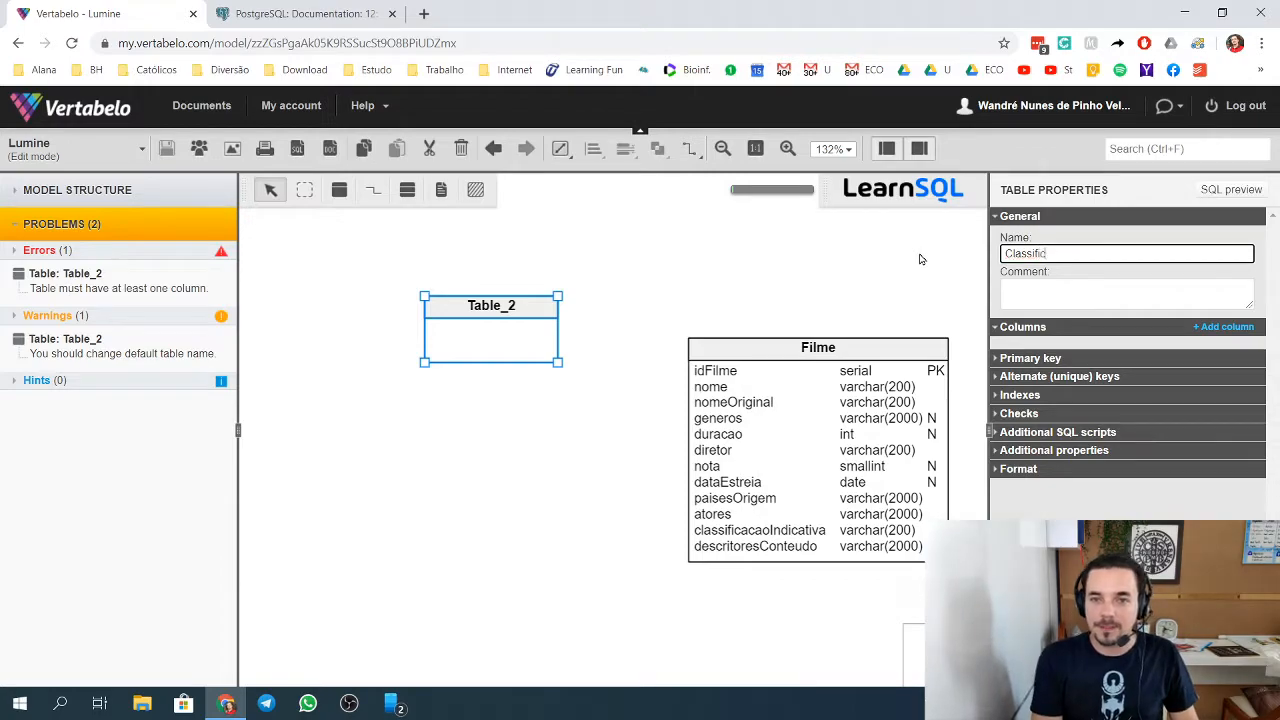
{"action": "type", "text": "acaoIndicativa"}
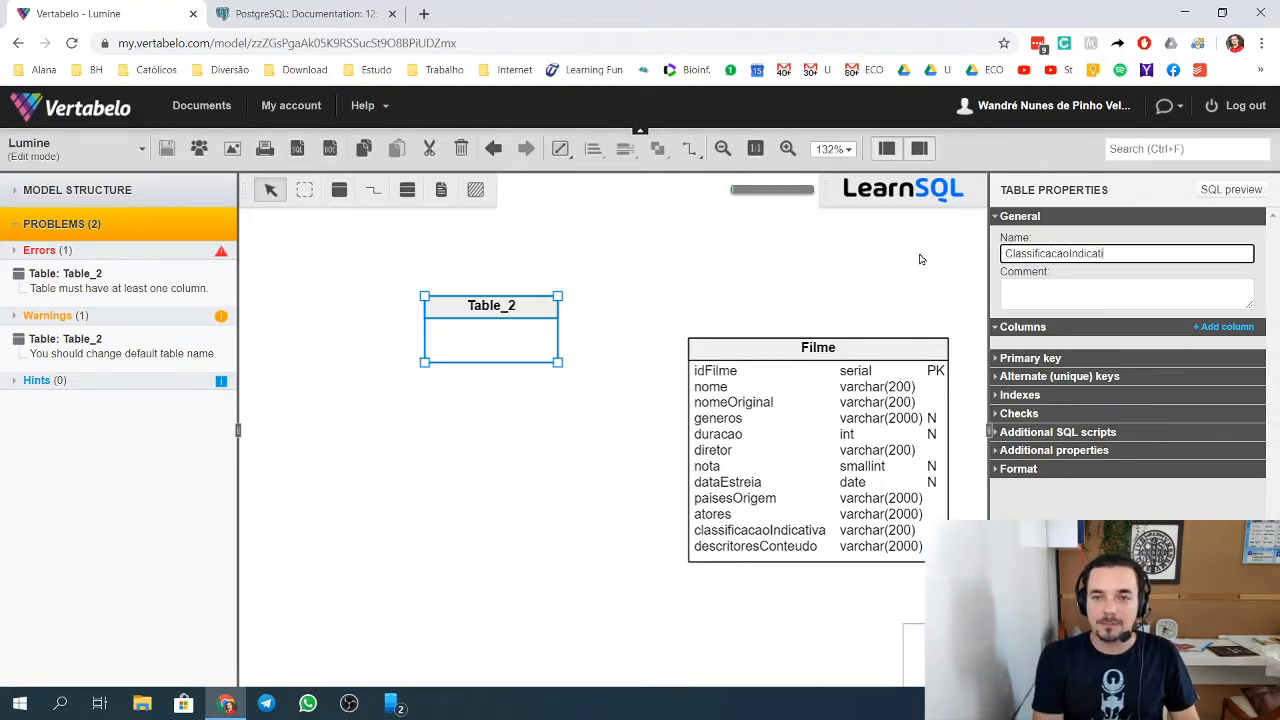
{"action": "left_click", "coordinate": [751, 284]}
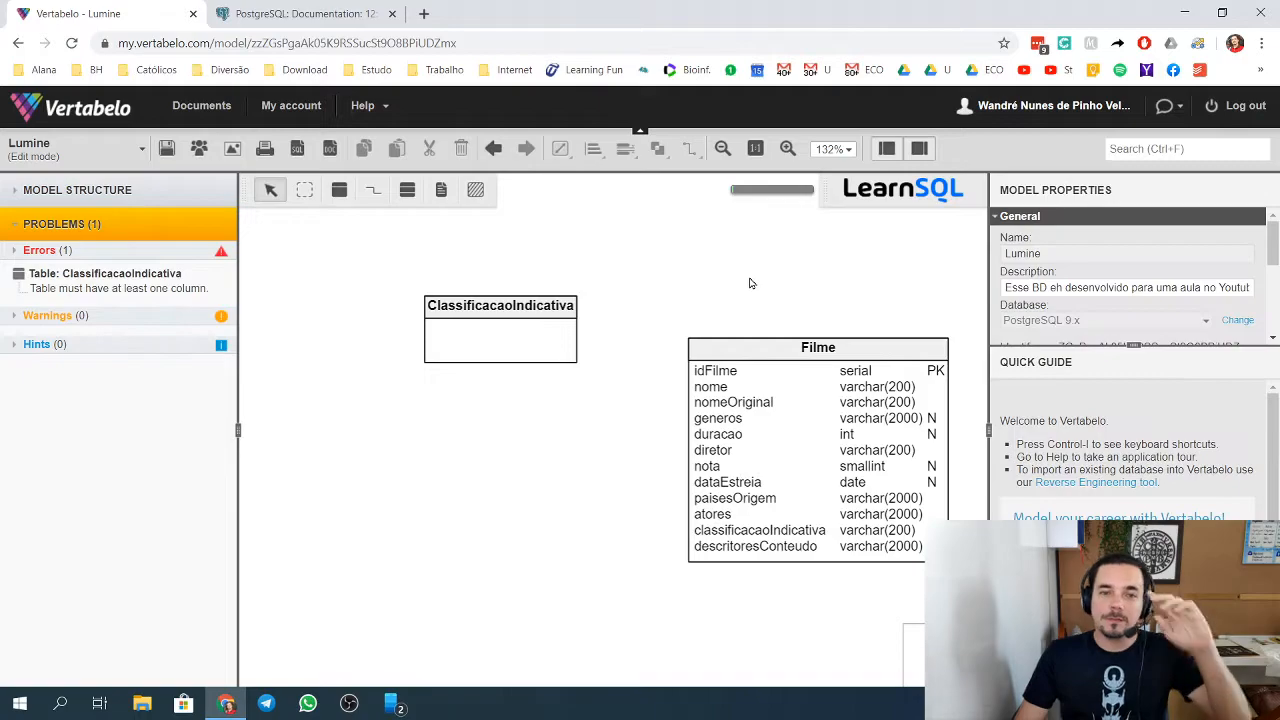
Add a column named idClassificacaoIndicativa to the ClassificacaoIndicativa table, reusing the table's name after the "id" prefix.
{"action": "left_click", "coordinate": [493, 349]}
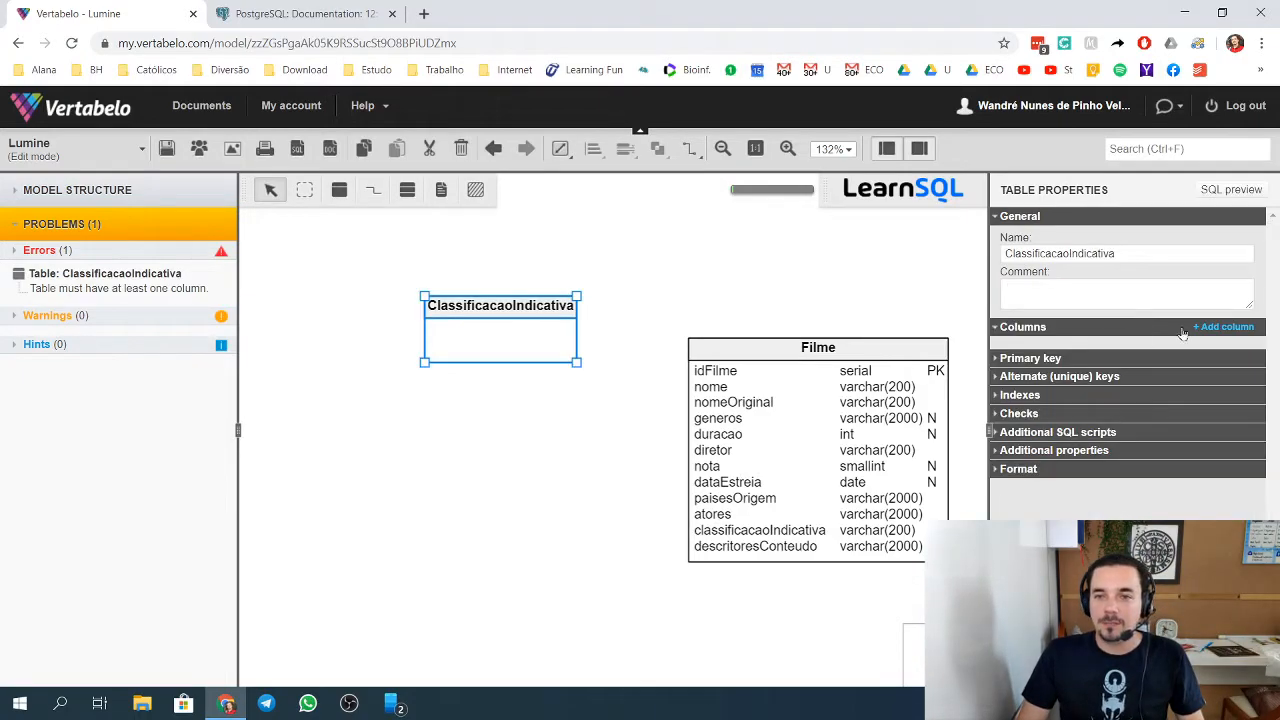
{"action": "left_click", "coordinate": [1213, 330]}
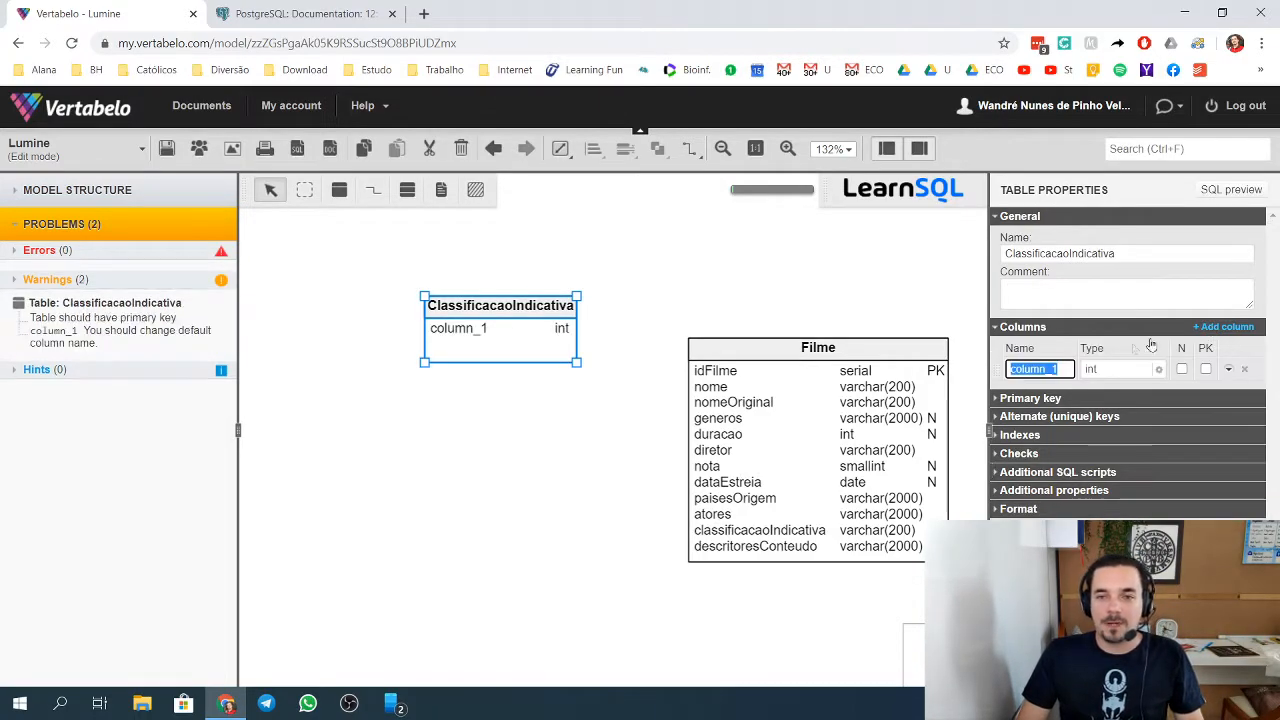
{"action": "key", "text": "BackSpace"}
{"action": "type", "text": "id"}
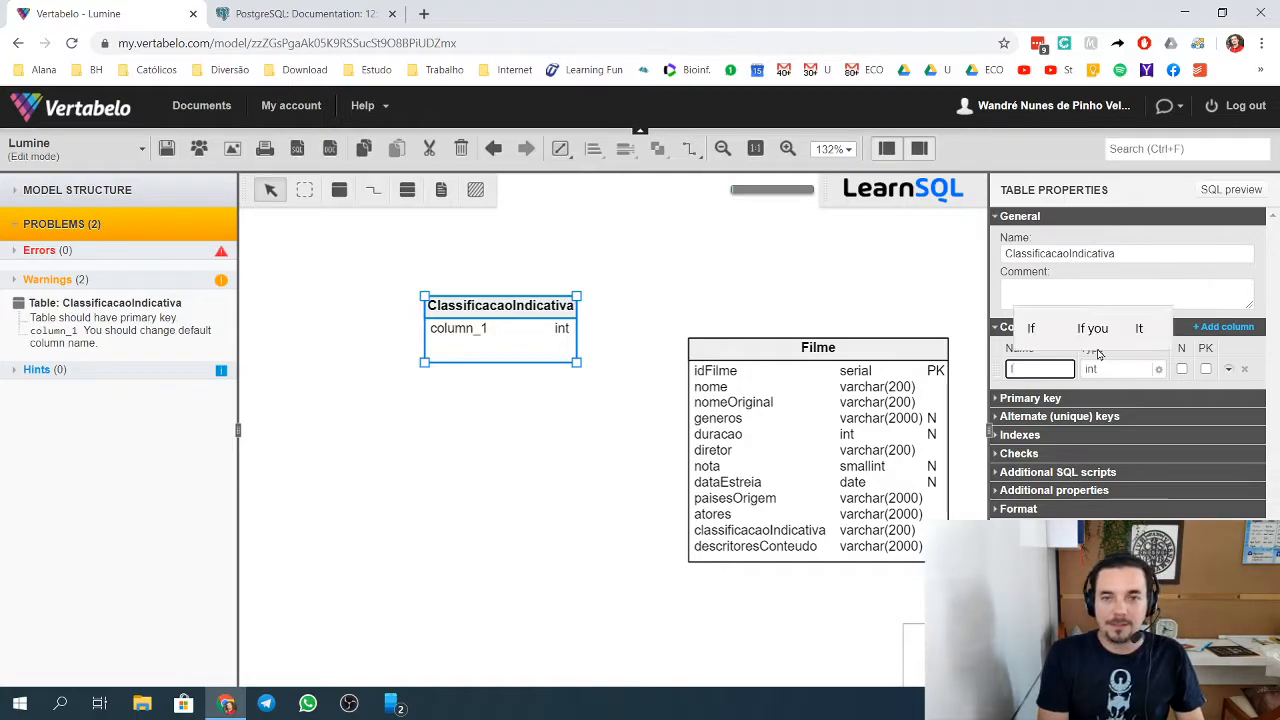
{"action": "left_click", "coordinate": [1139, 258]}
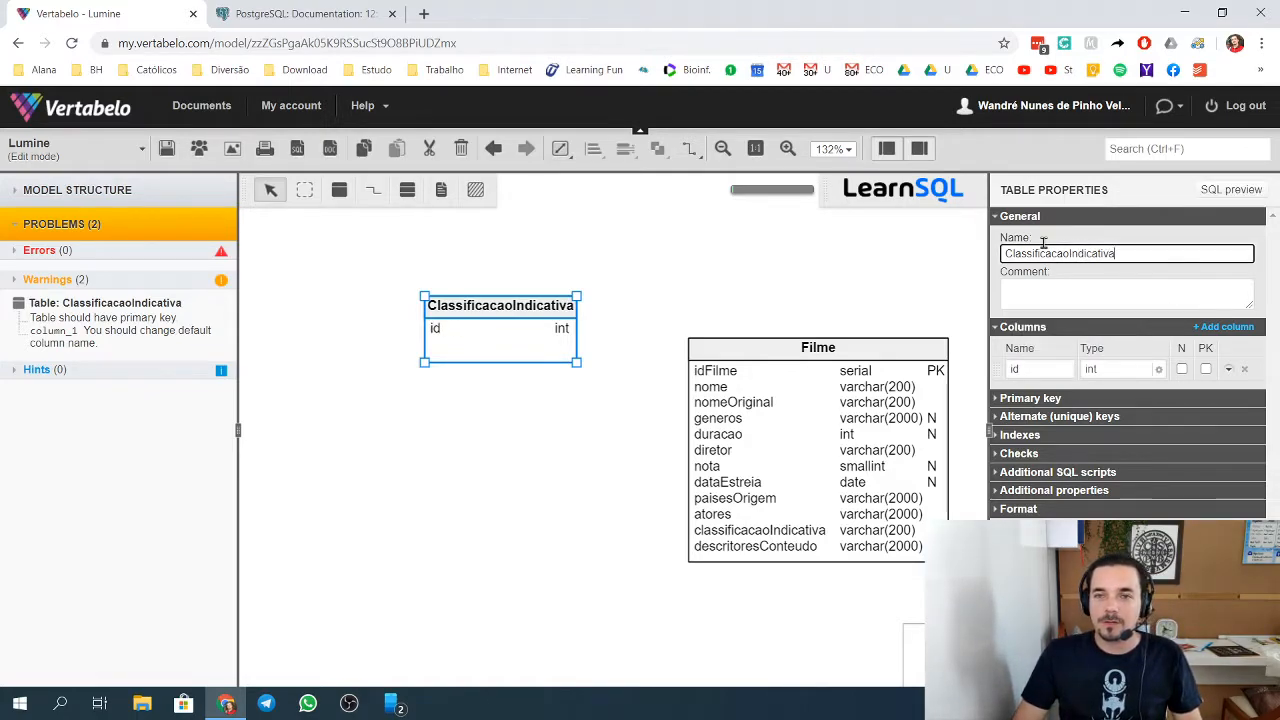
{"action": "key", "text": "ctrl+a"}
{"action": "key", "text": "ctrl+c"}
{"action": "left_click", "coordinate": [1033, 371]}
{"action": "key", "text": "ctrl+v"}
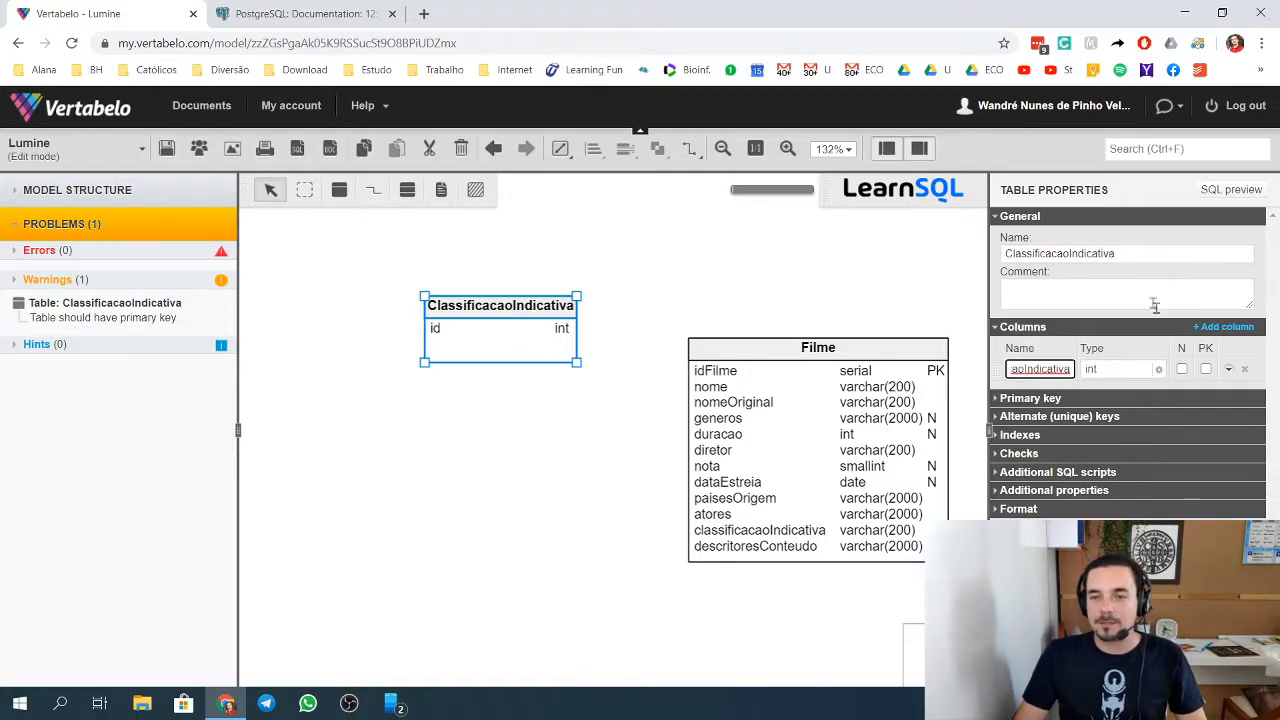
Set the idClassificacaoIndicativa column's type to serial and make it the primary key.
{"action": "left_click", "coordinate": [1159, 370]}
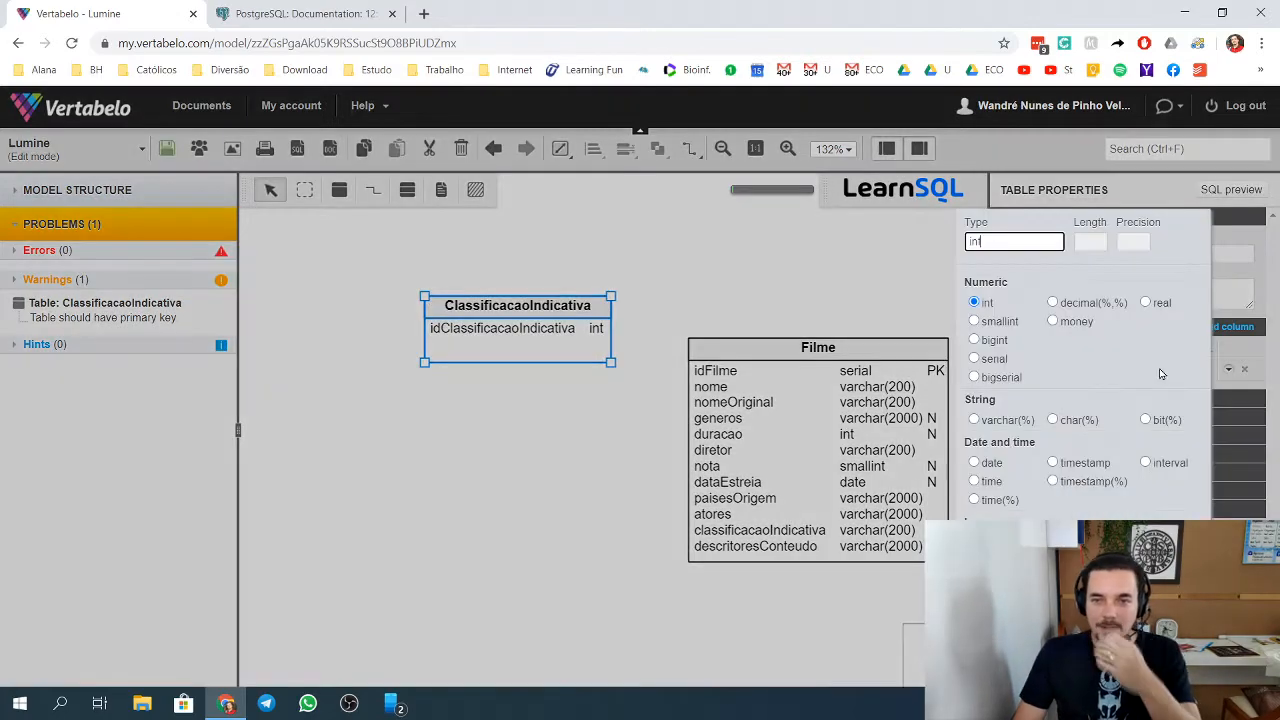
{"action": "left_click", "coordinate": [974, 358]}
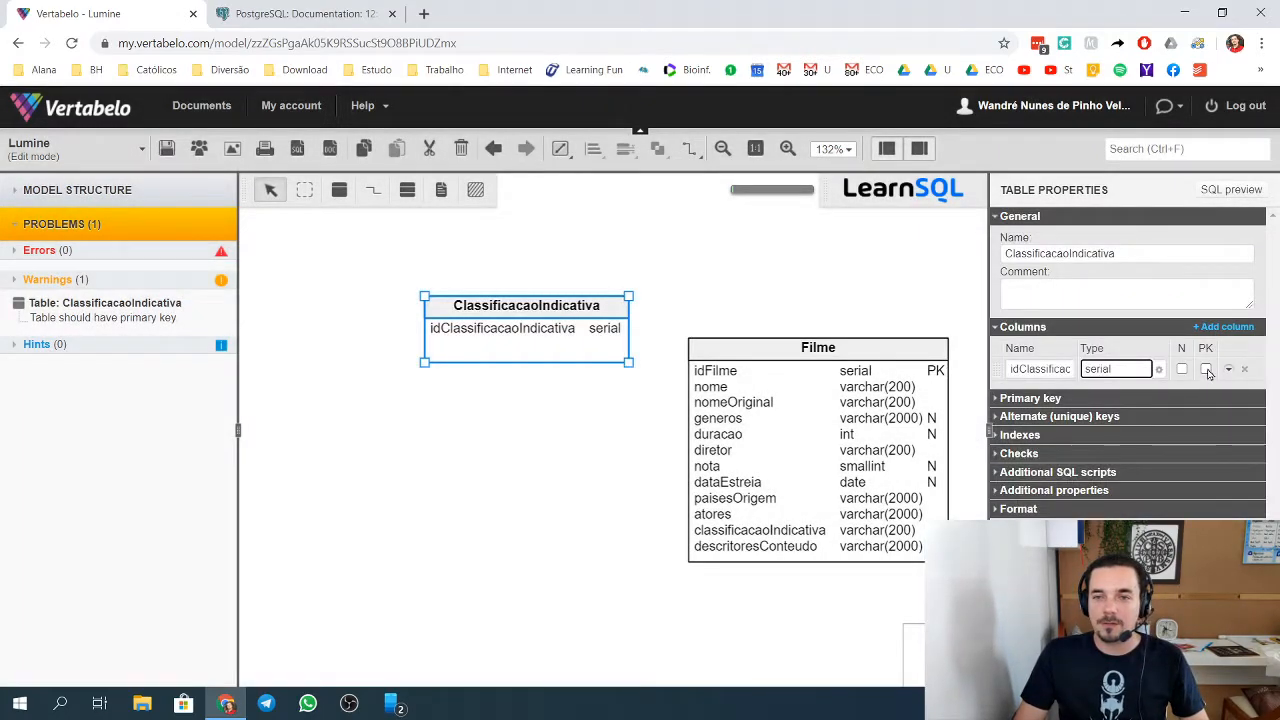
{"action": "left_click", "coordinate": [1206, 369]}
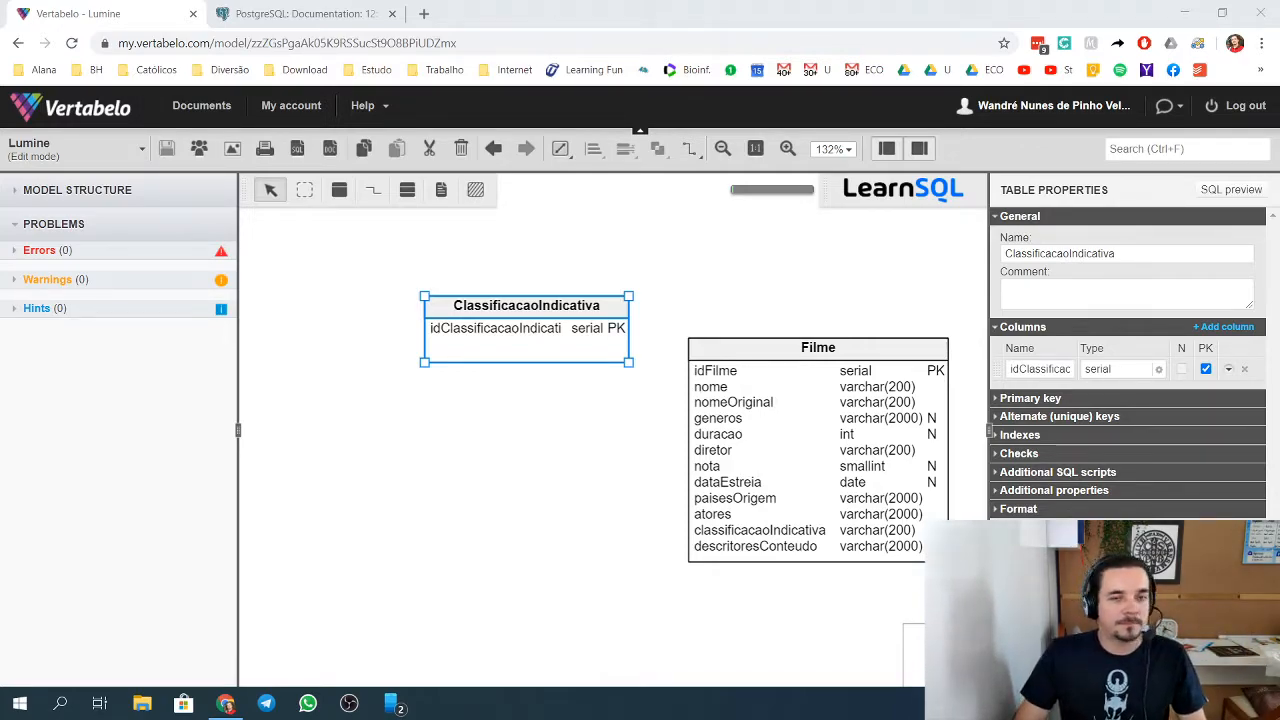
Add a second column named nome to ClassificacaoIndicativa and choose varchar as its type.
{"action": "left_click", "coordinate": [737, 294]}
{"action": "left_click", "coordinate": [494, 346]}
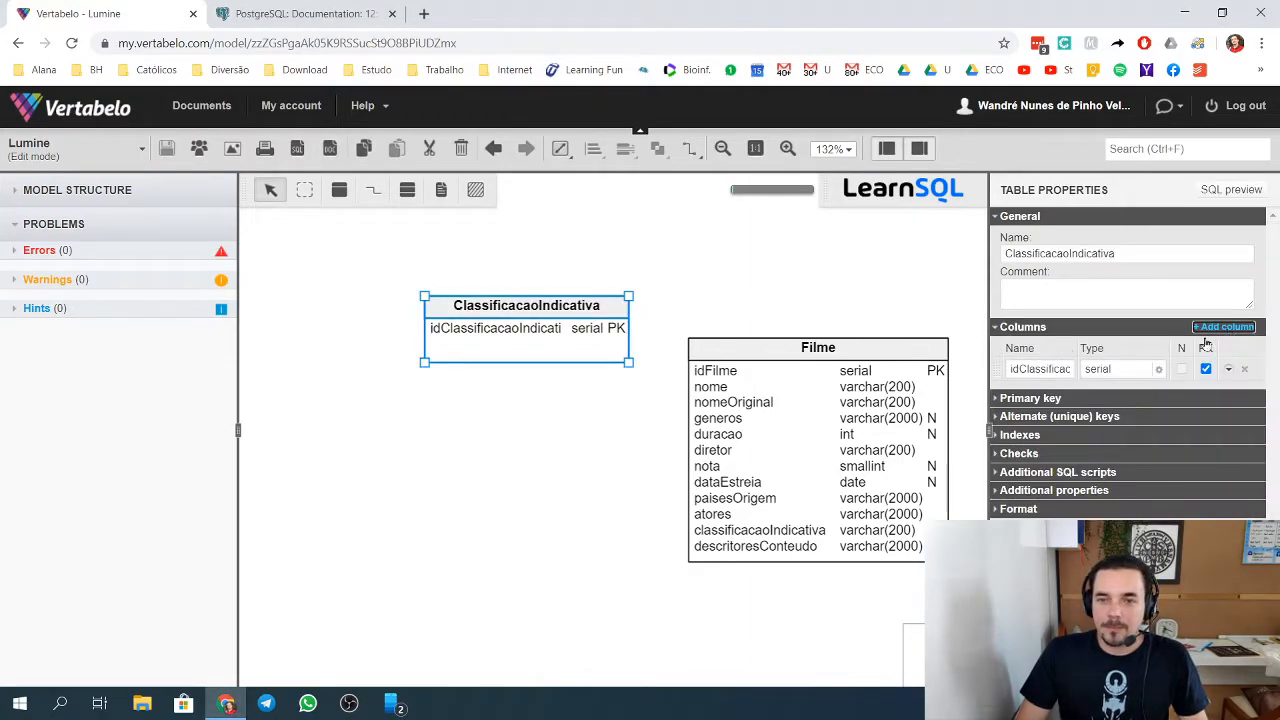
{"action": "left_click", "coordinate": [1224, 328]}
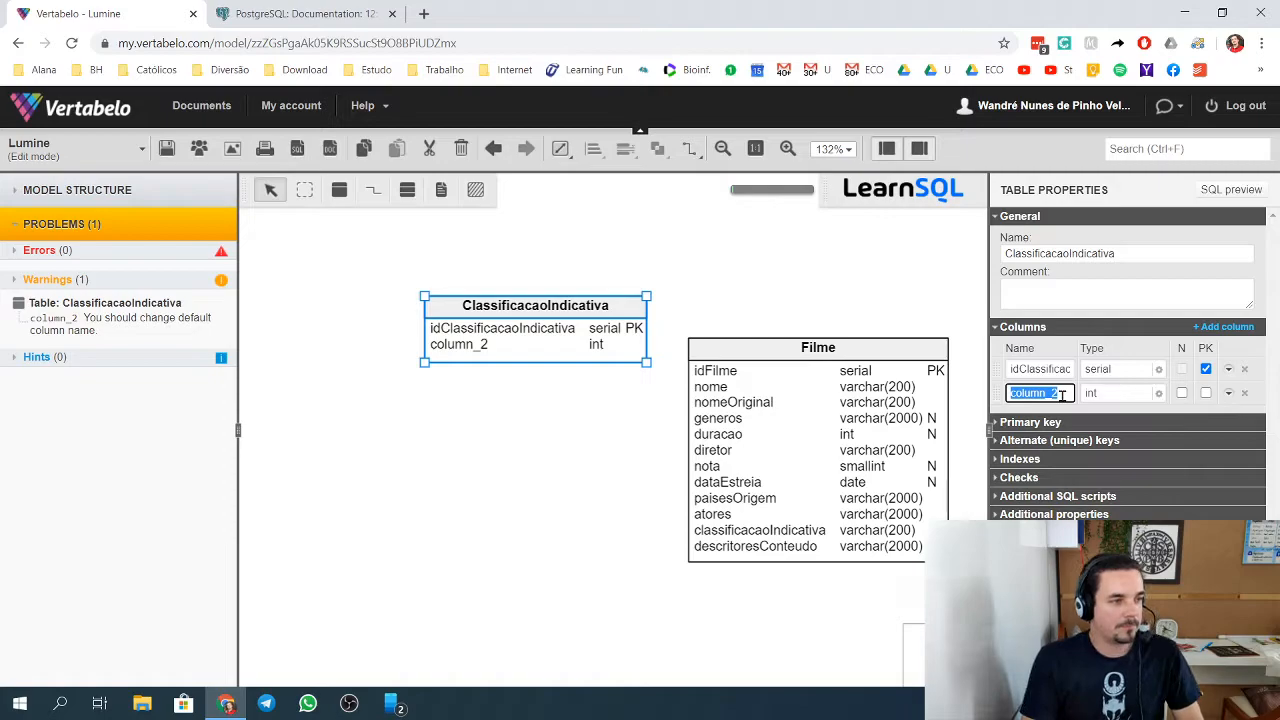
{"action": "type", "text": "nome"}
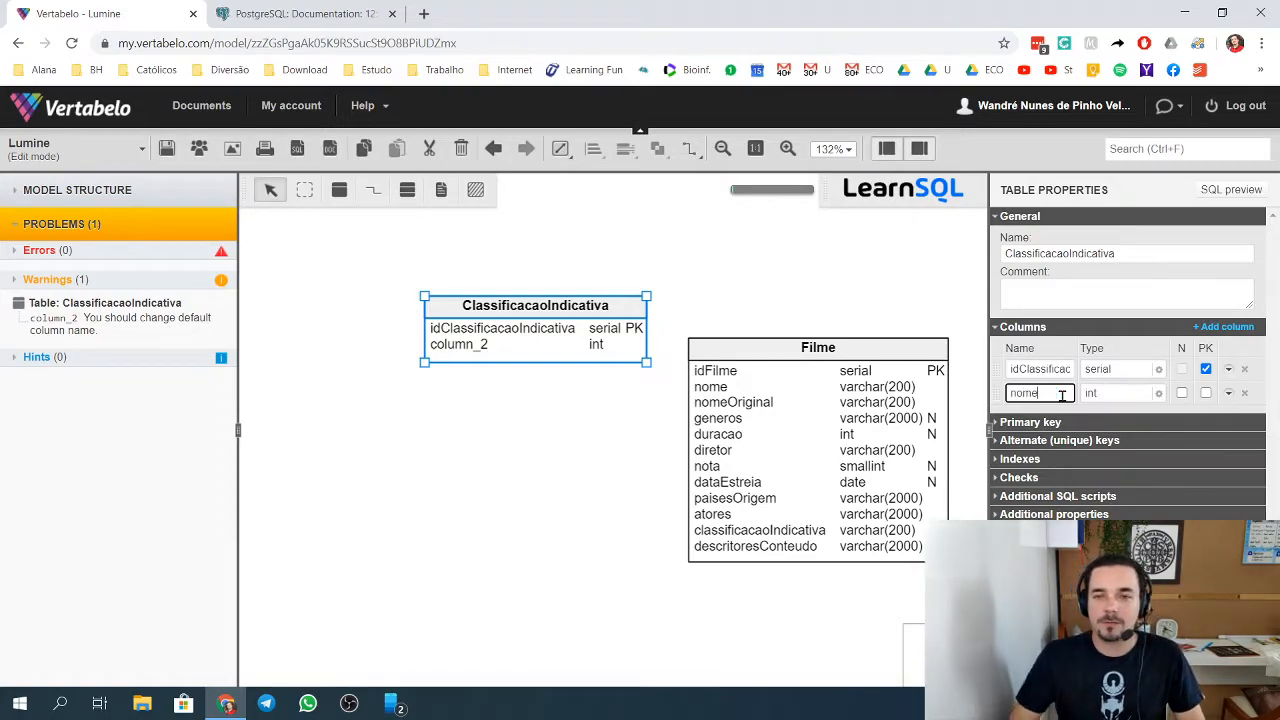
{"action": "key", "text": "Tab"}
{"action": "left_click", "coordinate": [1160, 393]}
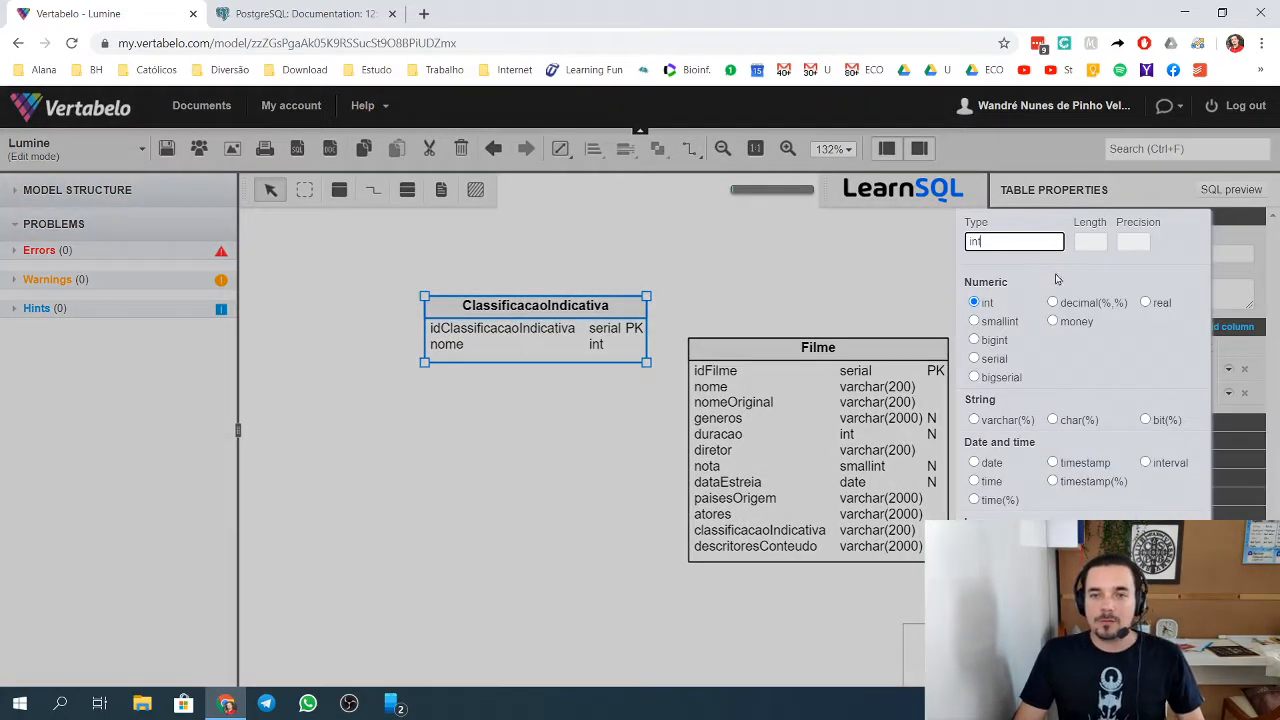
{"action": "left_click", "coordinate": [974, 420]}
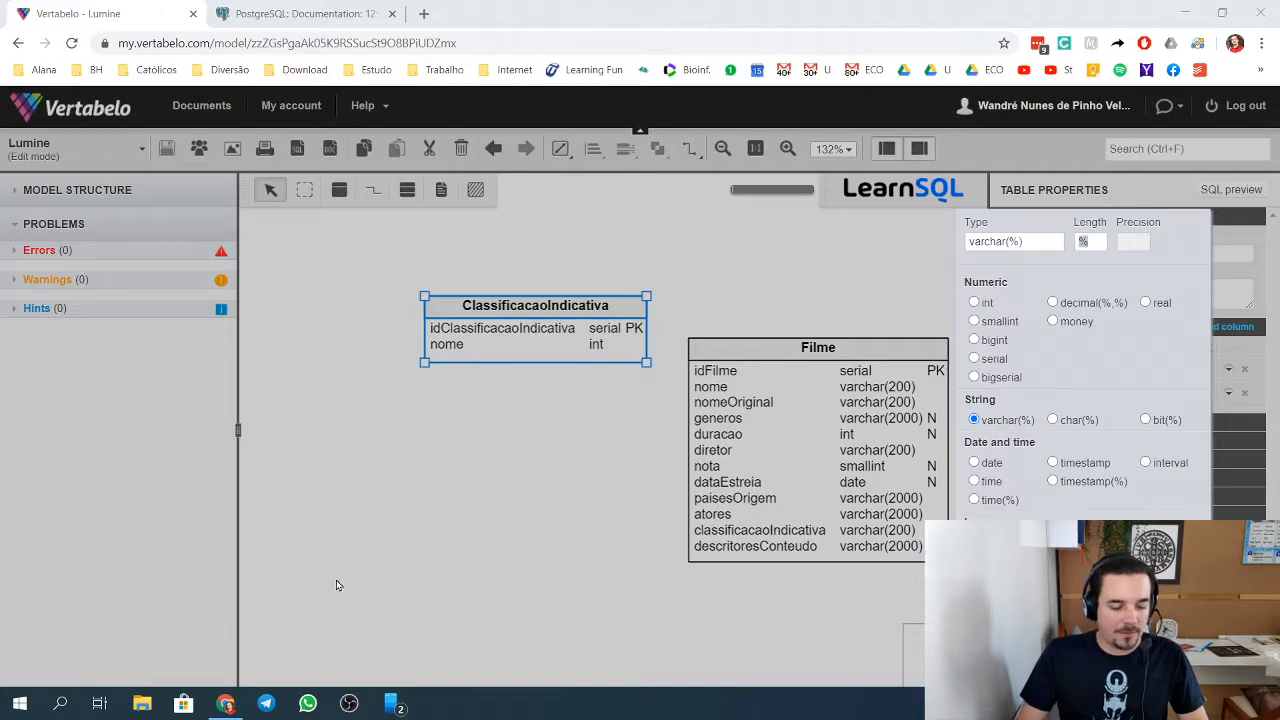
Paste "Não recomendado para menores de dezesseis anos" into a new Notepad document and remove its surrounding quotation marks.
{"action": "key", "text": "super+r"}
{"action": "type", "text": "notepad"}
{"action": "key", "text": "Return"}
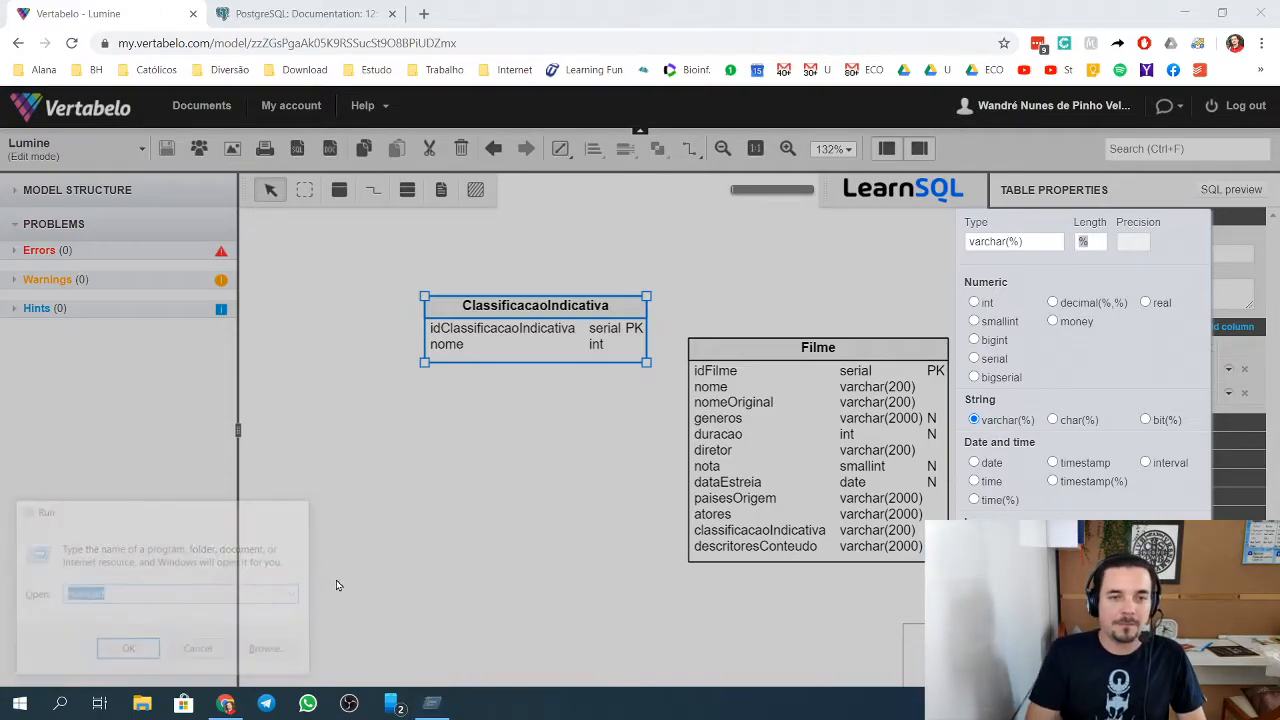
{"action": "key", "text": "ctrl+v"}
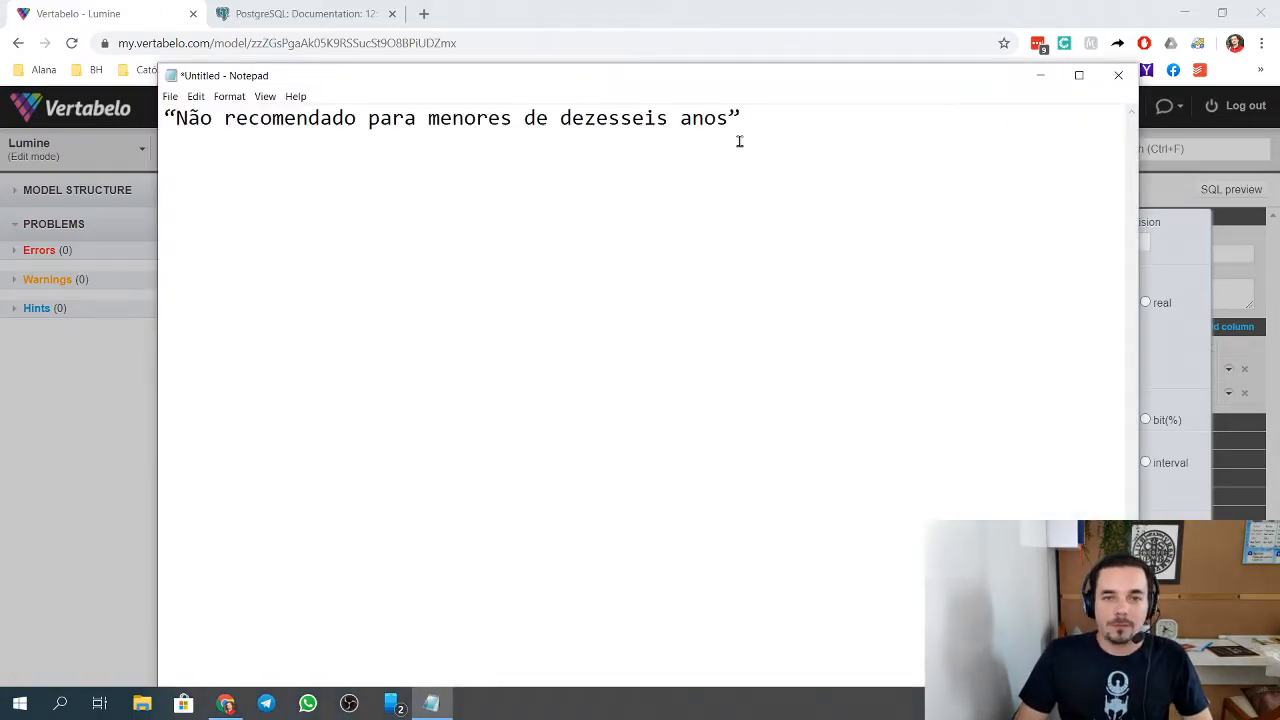
{"action": "key", "text": "BackSpace"}
{"action": "left_click", "coordinate": [176, 119]}
{"action": "key", "text": "BackSpace"}
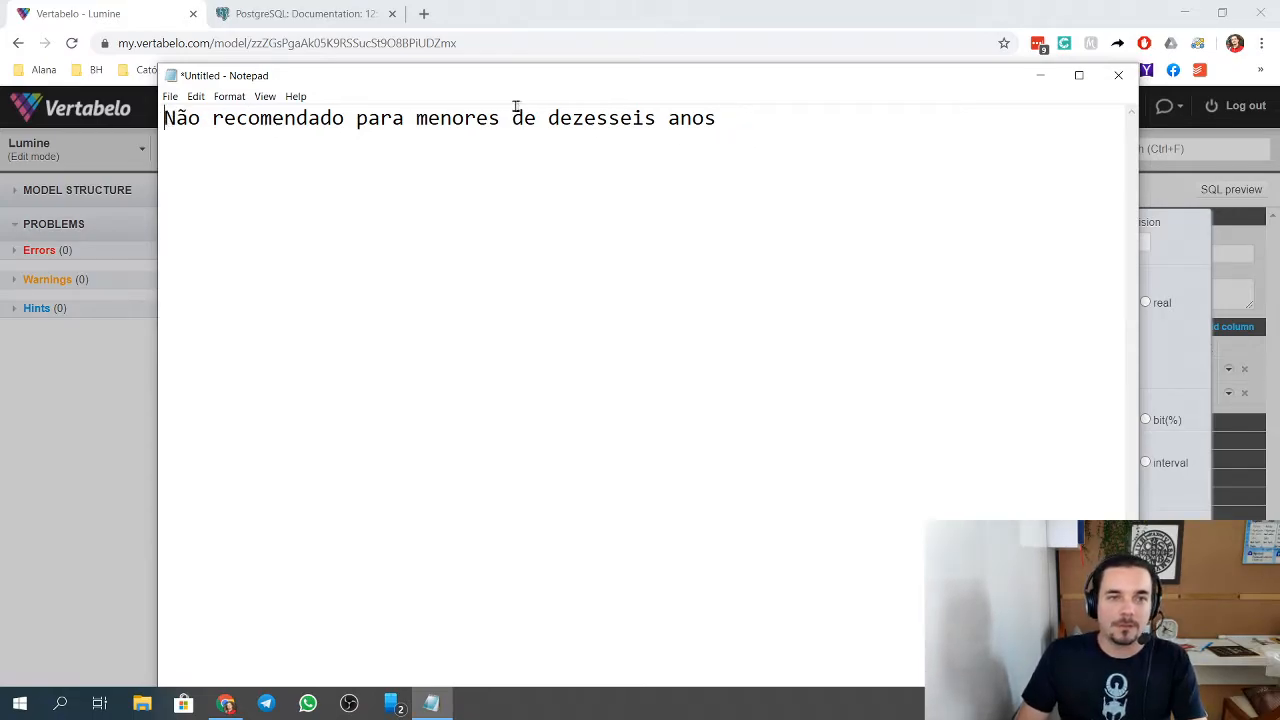
Check the pasted text's character length from the cursor's column position and close Notepad without saving.
{"action": "mouse_move", "coordinate": [592, 67]}
{"action": "left_mouse_down"}
{"action": "mouse_move", "coordinate": [597, 151]}
{"action": "mouse_move", "coordinate": [590, 64]}
{"action": "mouse_move", "coordinate": [586, 84]}
{"action": "left_mouse_up"}
{"action": "left_click", "coordinate": [759, 119]}
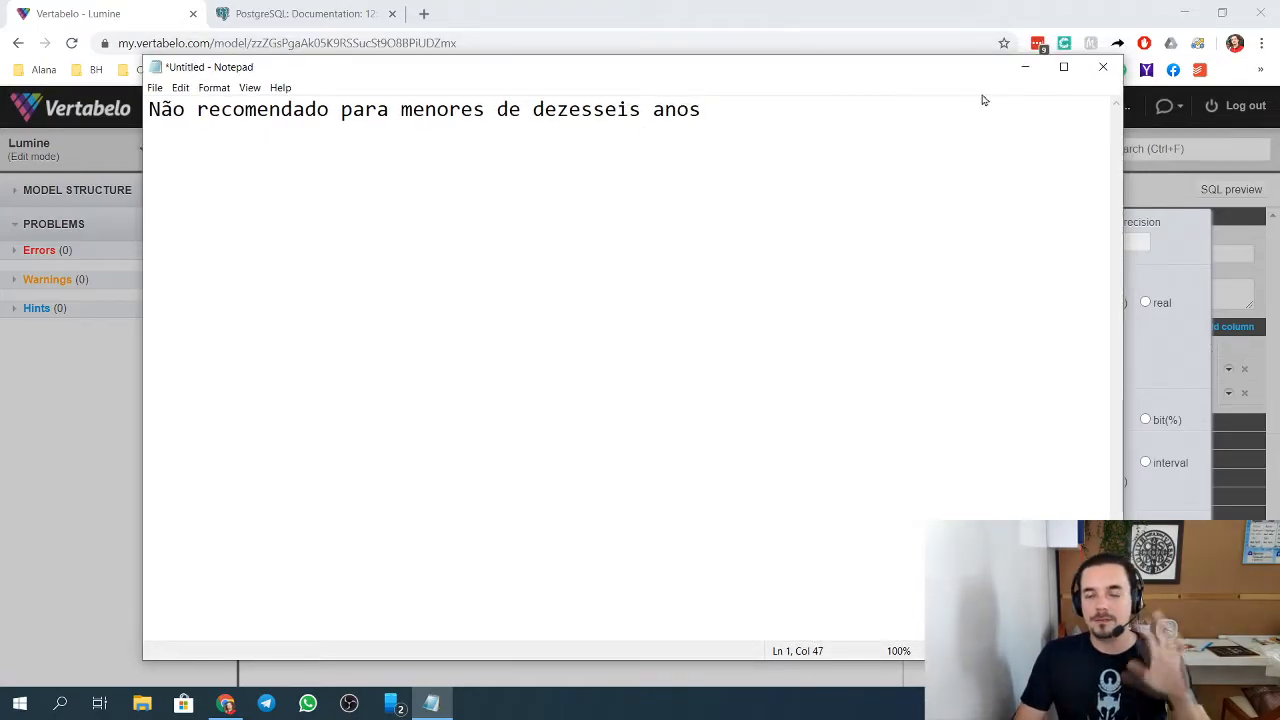
{"action": "left_click", "coordinate": [1101, 66]}
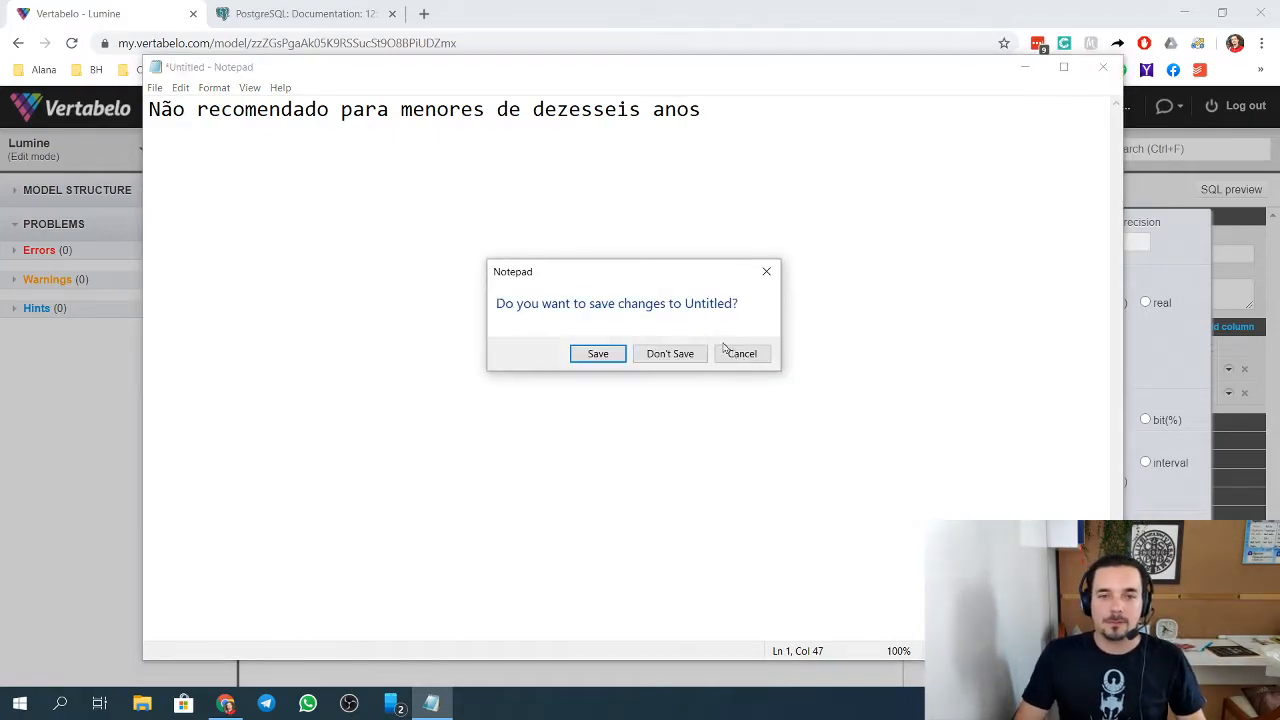
{"action": "left_click", "coordinate": [669, 353]}
Set the nome column's varchar length to 50 and move the ClassificacaoIndicativa table down and away from Filme.
{"action": "left_click", "coordinate": [1092, 241]}
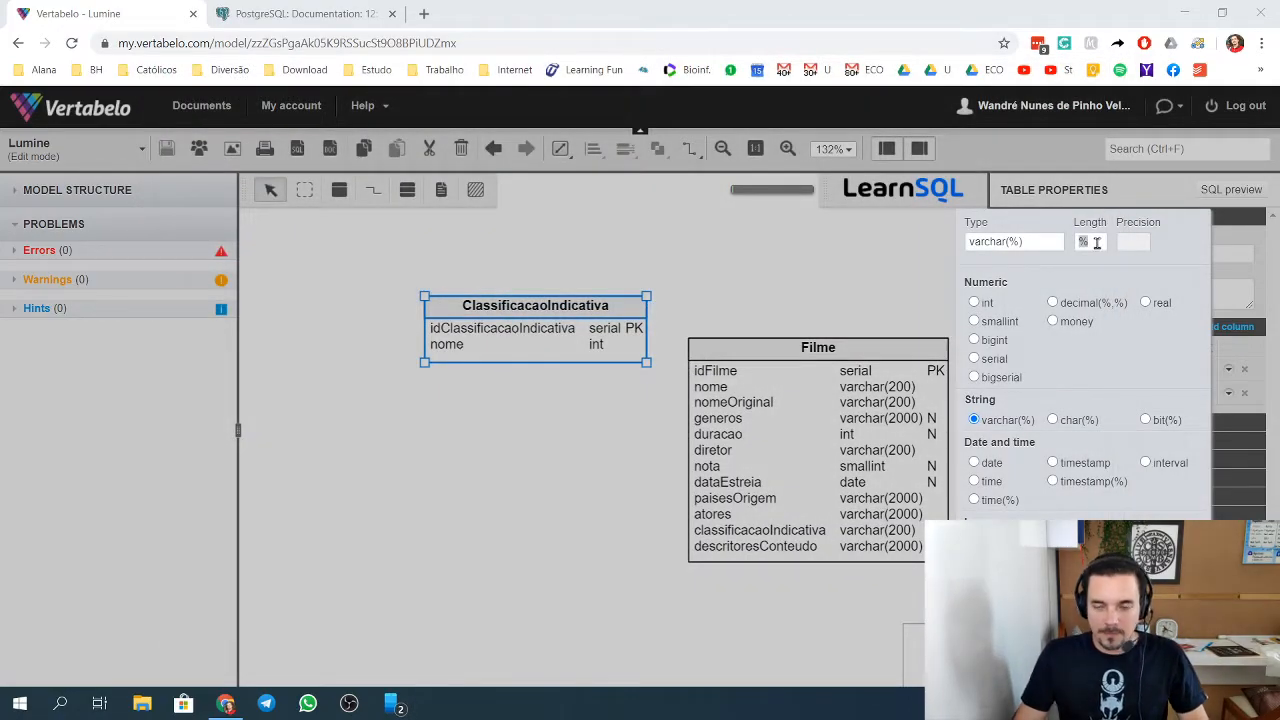
{"action": "left_click_drag", "start_coordinate": [1100, 242], "coordinate": [1027, 234]}
{"action": "type", "text": "50"}
{"action": "key", "text": "Tab"}
{"action": "key", "text": "Return"}
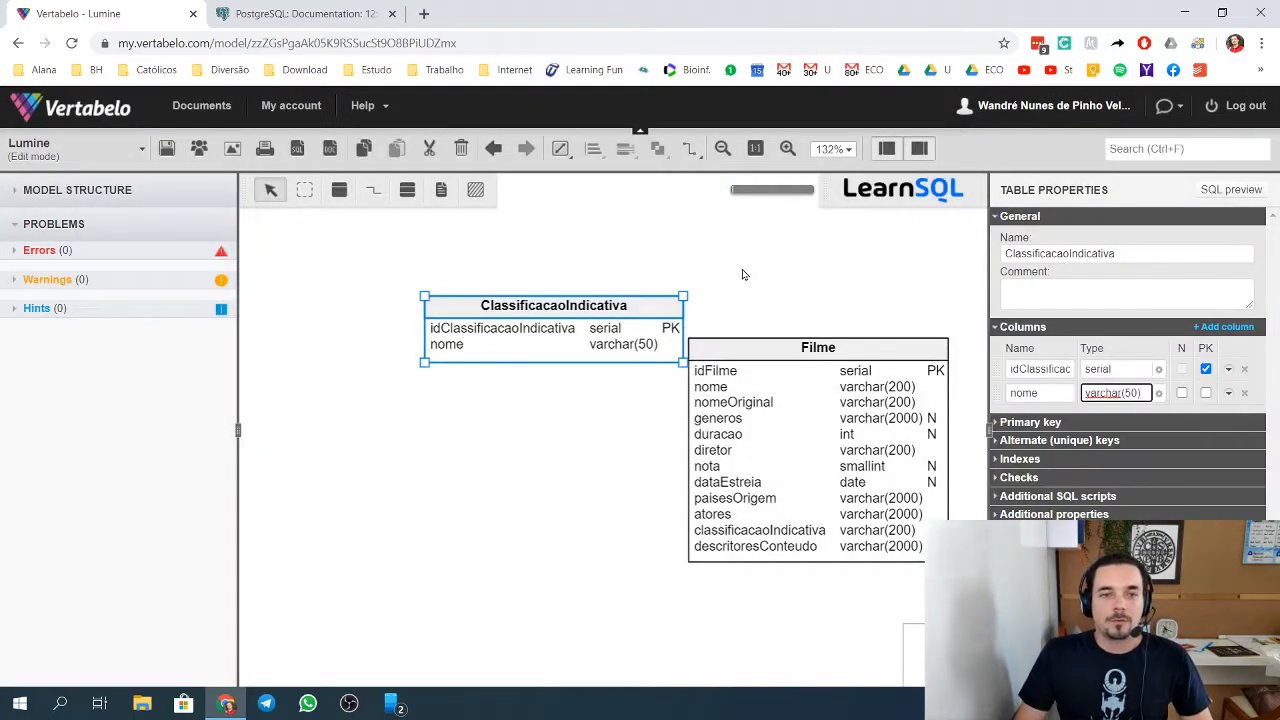
{"action": "left_click_drag", "start_coordinate": [592, 322], "coordinate": [380, 438]}
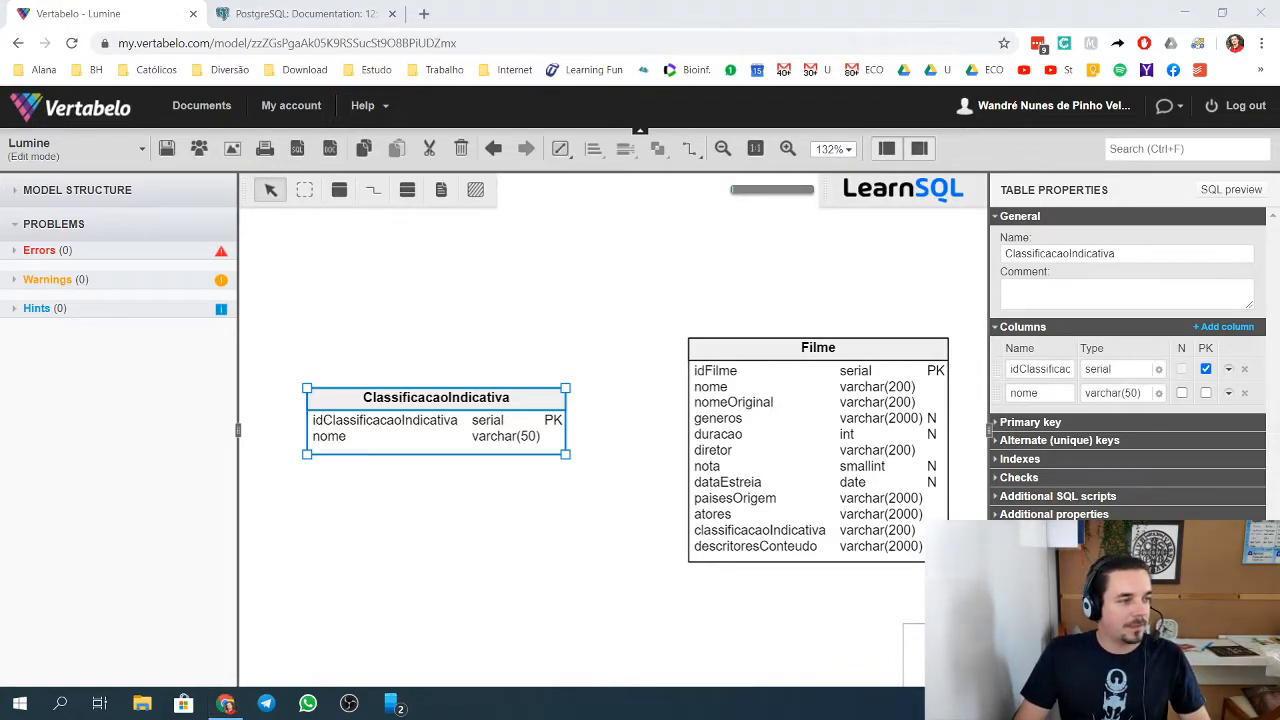
Paste the list of rating values, starting with "Livre" and "Não recomendado para menores de dez anos", as the nome column's comment.
{"action": "left_click", "coordinate": [500, 317]}
{"action": "left_click", "coordinate": [458, 427]}
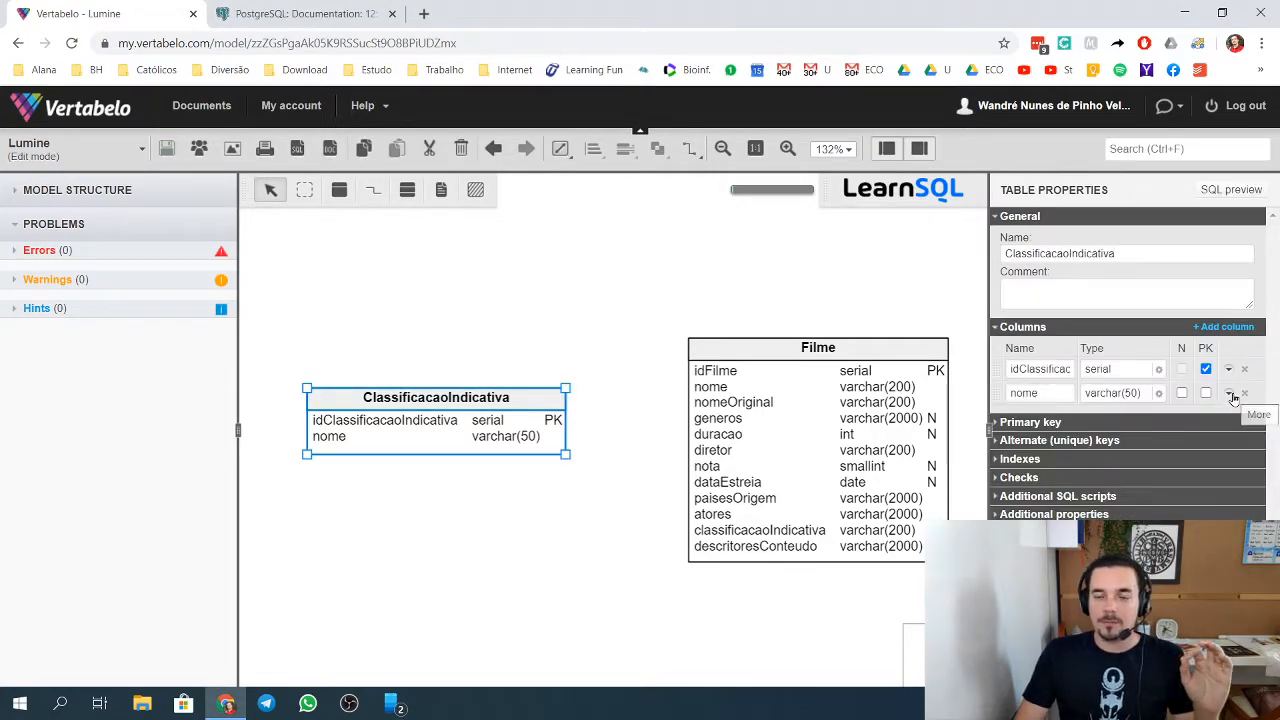
{"action": "left_click", "coordinate": [1230, 394]}
{"action": "left_click", "coordinate": [1105, 439]}
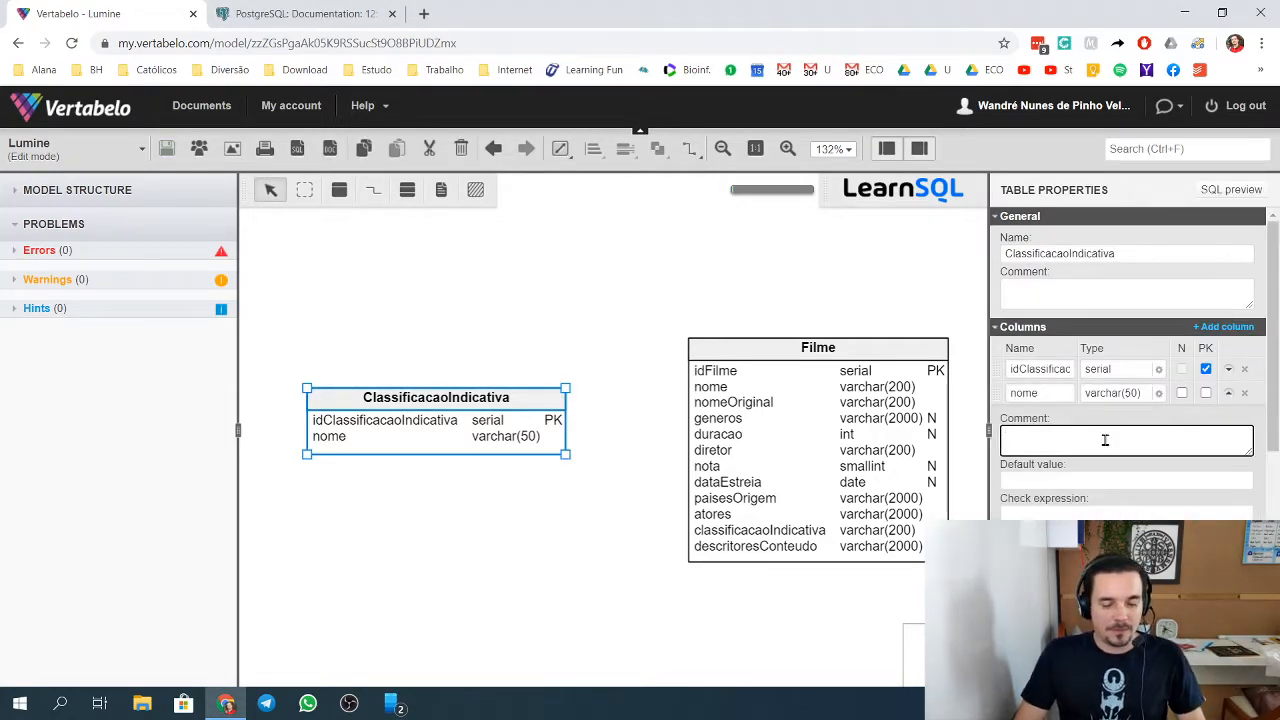
{"action": "key", "text": "ctrl+v"}
{"action": "scroll", "coordinate": [1120, 451], "scroll_direction": "up", "scroll_amount": 3}
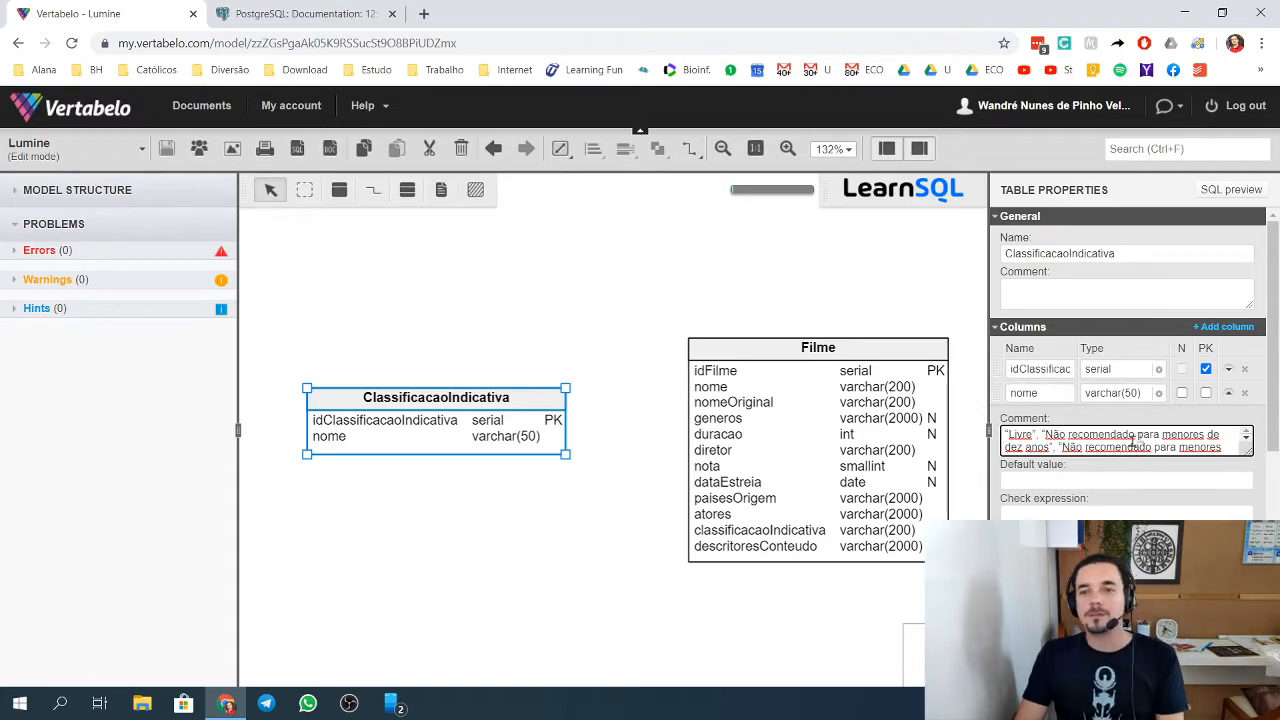
{"action": "left_click", "coordinate": [1227, 396]}
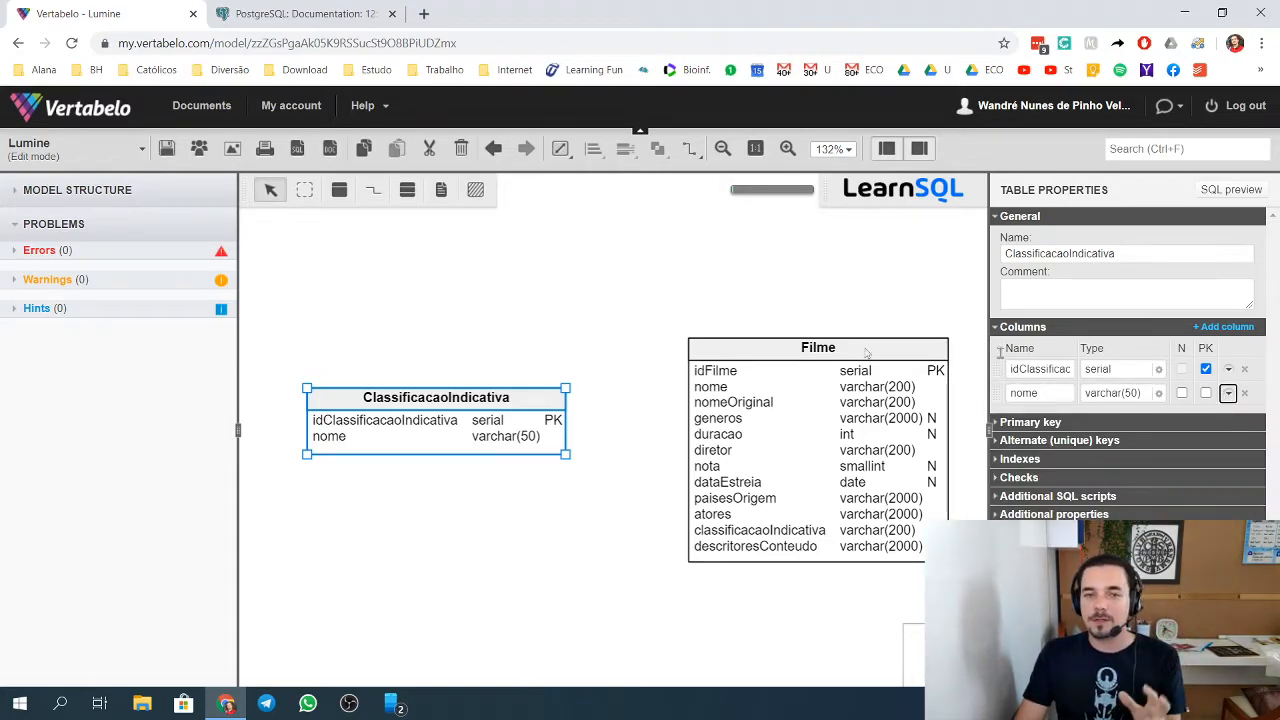
{"action": "left_click", "coordinate": [462, 407]}
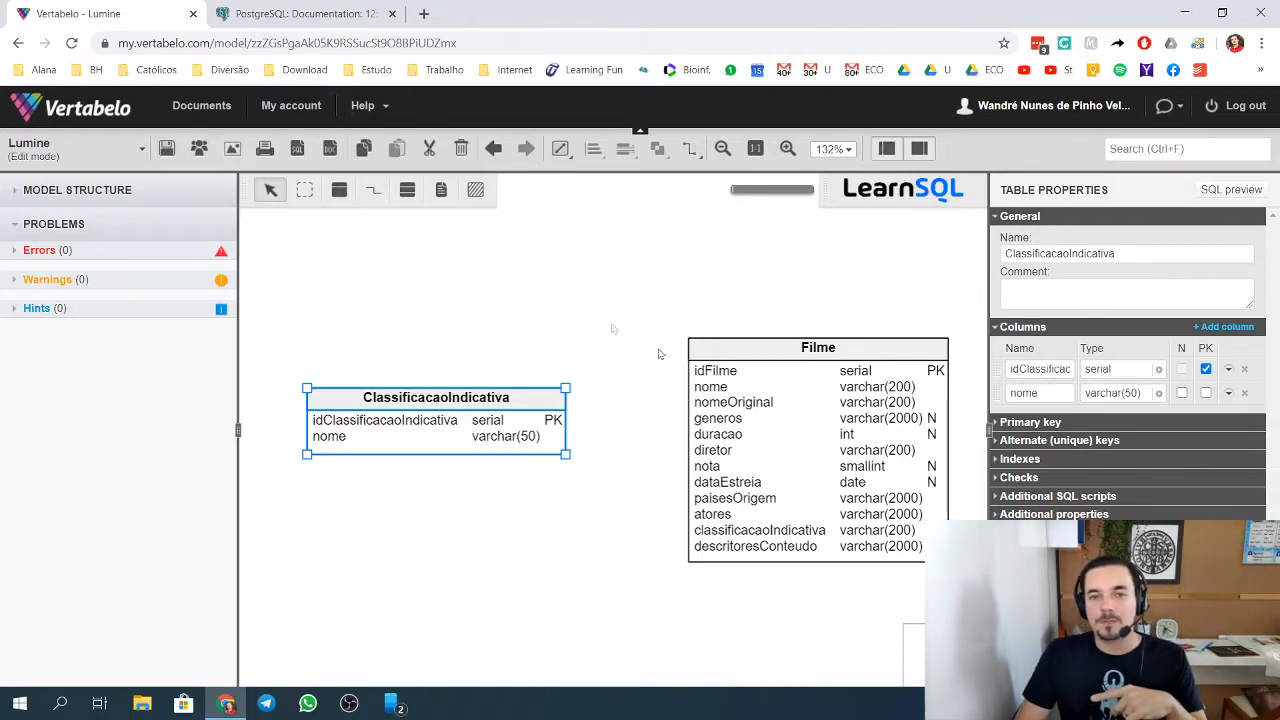
Delete the classificacaoIndicativa column from the Filme table, widening the properties area to show the full column names.
{"action": "left_click", "coordinate": [565, 302]}
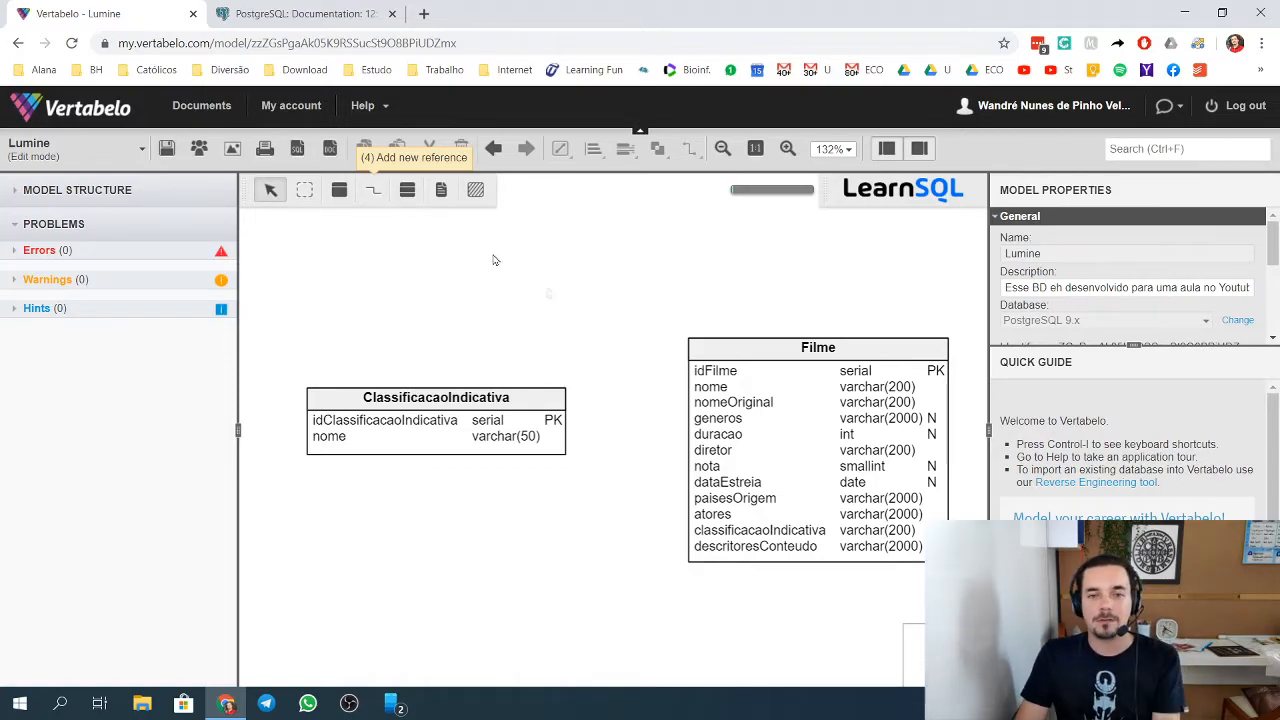
{"action": "left_click", "coordinate": [740, 455]}
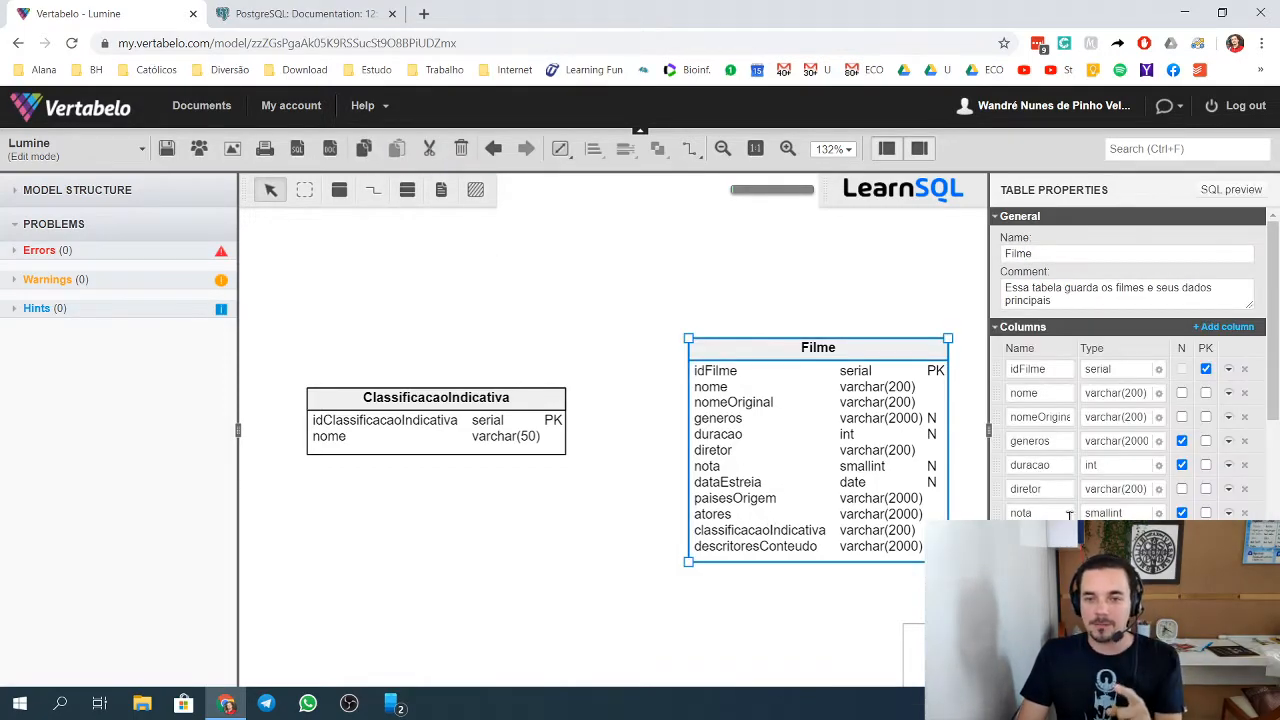
{"action": "scroll", "coordinate": [1094, 417], "scroll_direction": "down", "scroll_amount": 3}
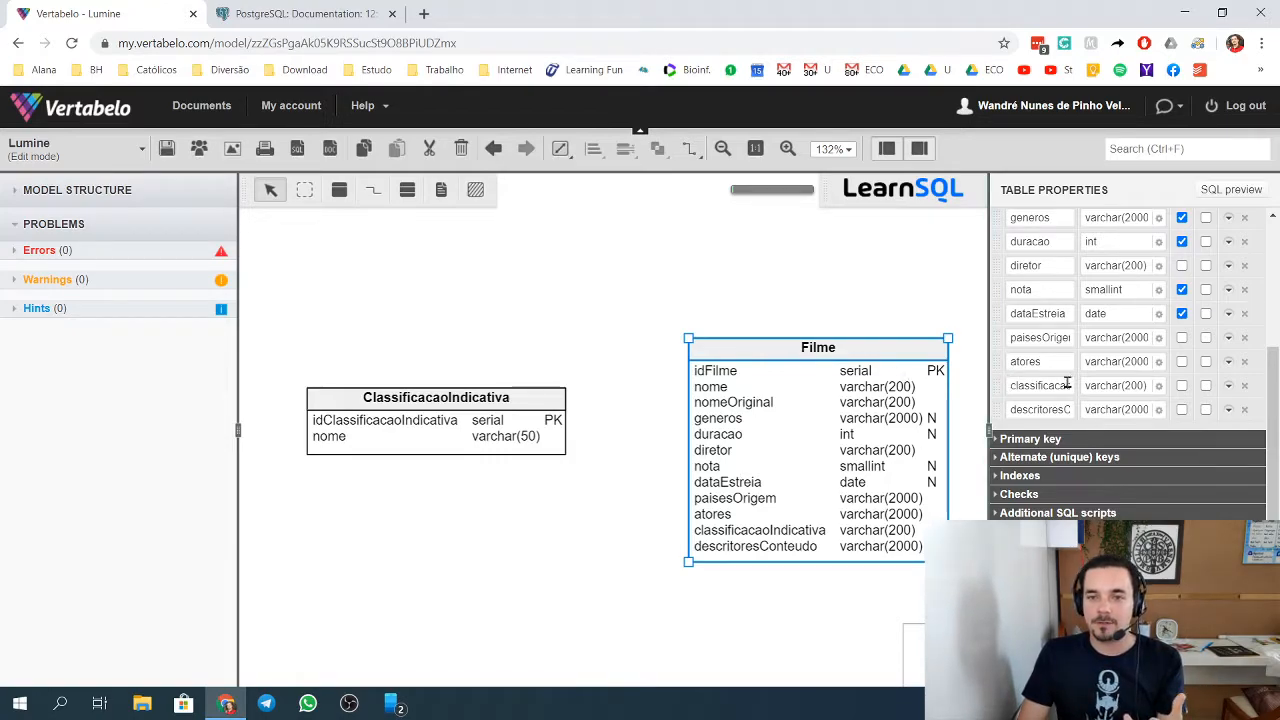
{"action": "left_click_drag", "start_coordinate": [989, 443], "coordinate": [943, 440]}
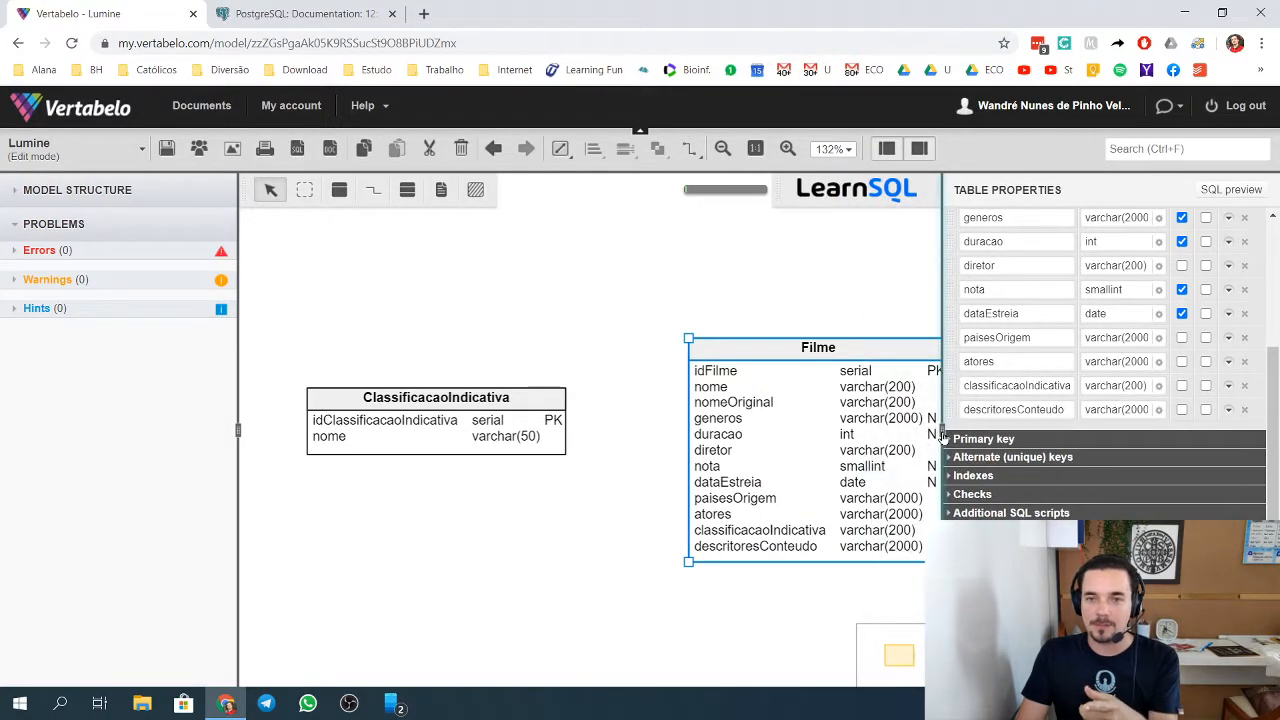
{"action": "left_click", "coordinate": [1245, 386]}
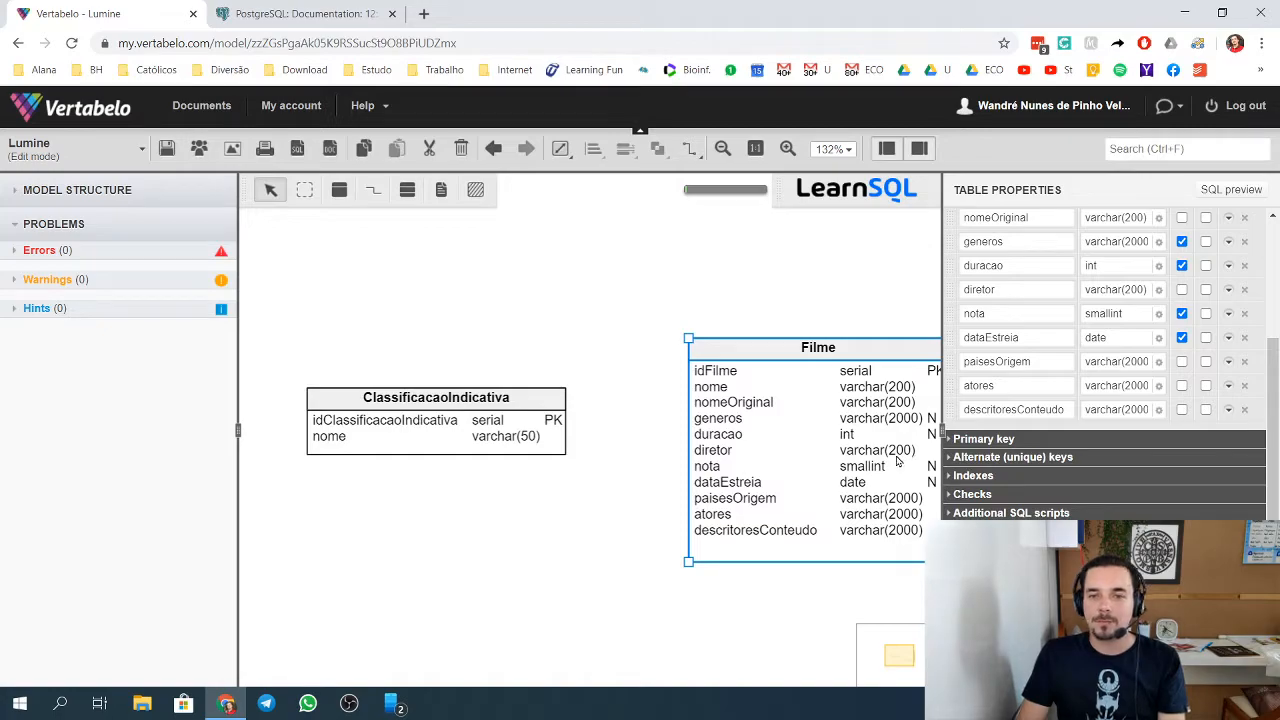
{"action": "left_click_drag", "start_coordinate": [941, 440], "coordinate": [948, 440]}
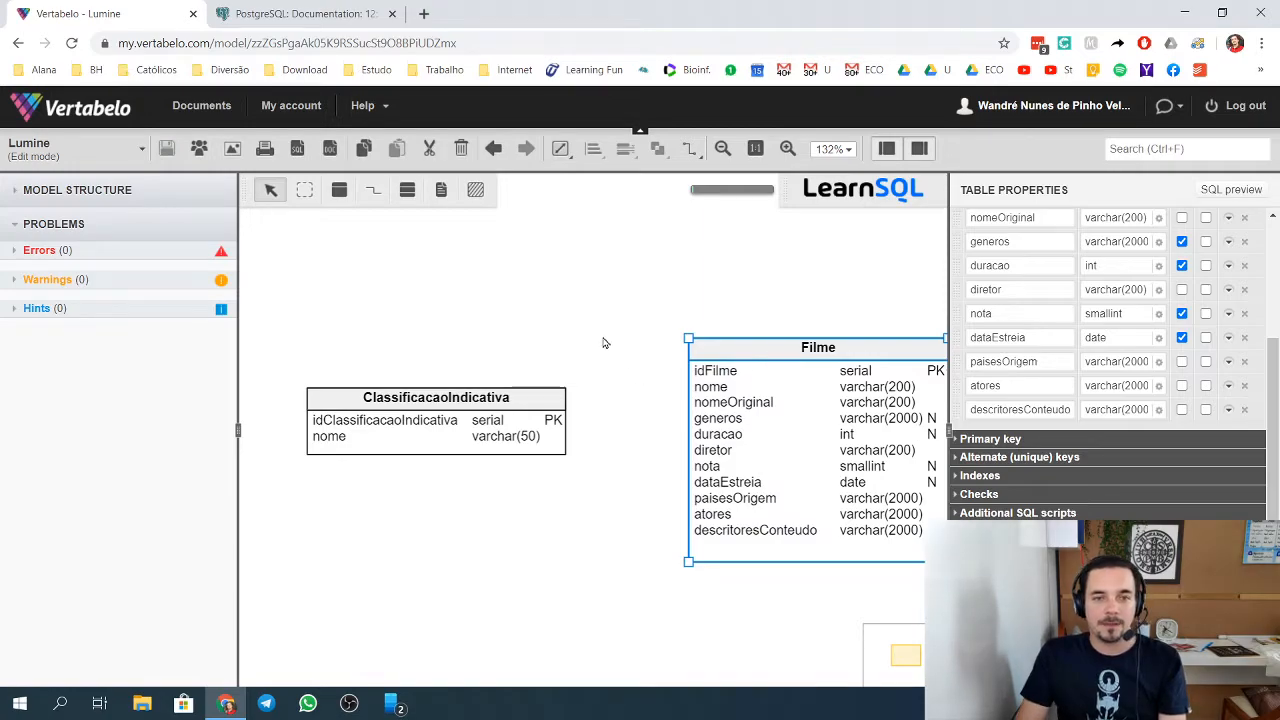
Add a reference from the ClassificacaoIndicativa table as primary to the Filme table as foreign, and return to selection mode.
{"action": "scroll", "coordinate": [604, 352], "scroll_direction": "down", "scroll_amount": 3}
{"action": "left_click_drag", "start_coordinate": [606, 373], "coordinate": [551, 308]}
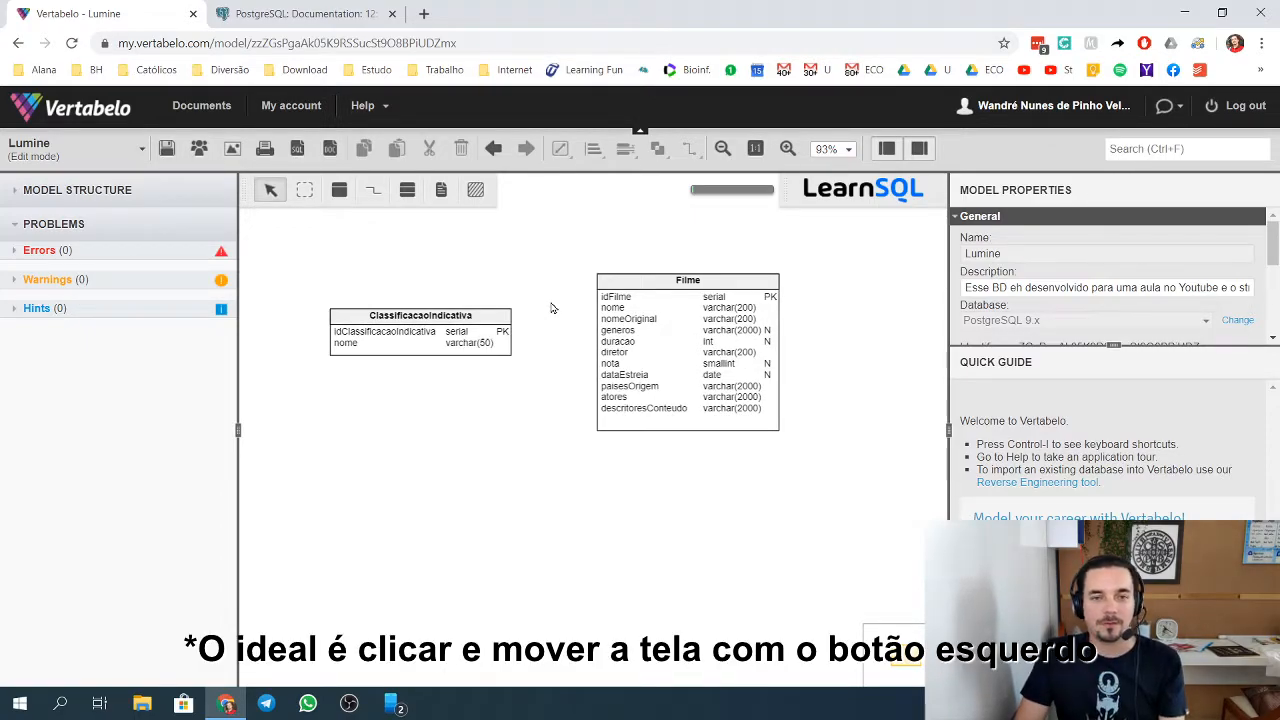
{"action": "left_click_drag", "start_coordinate": [551, 308], "coordinate": [579, 353]}
{"action": "right_click", "coordinate": [579, 353]}
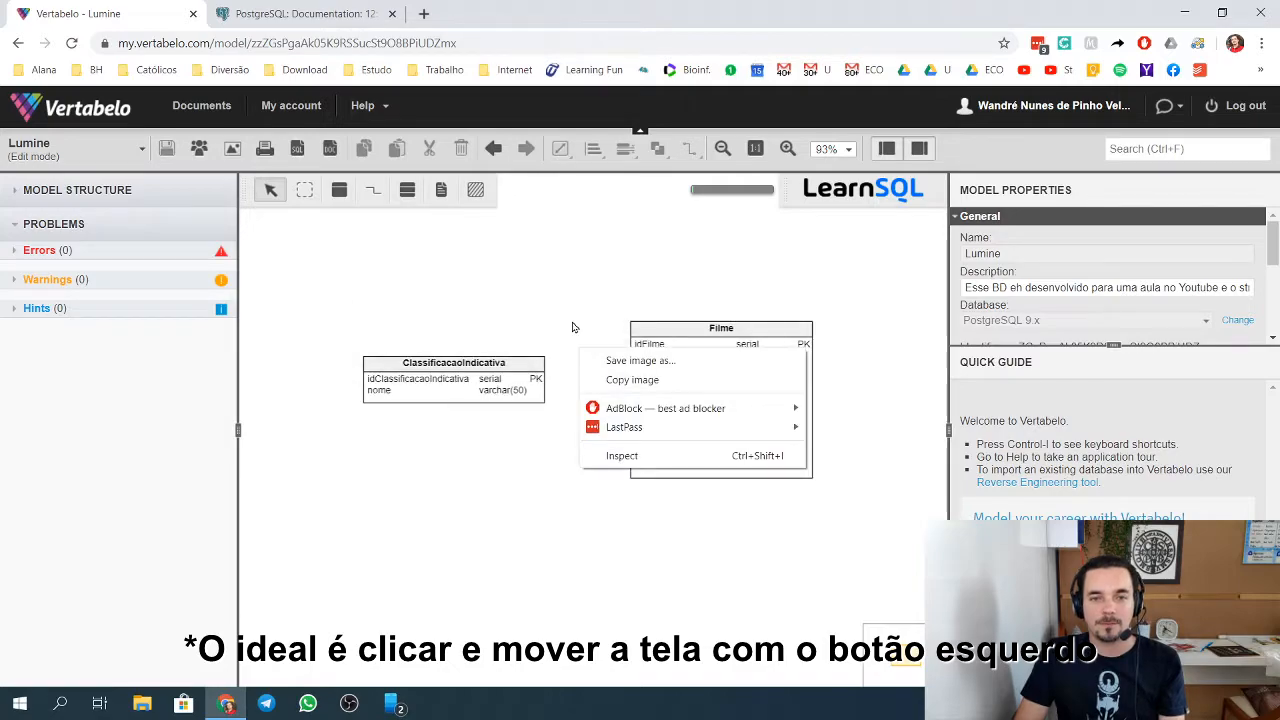
{"action": "scroll", "coordinate": [573, 327], "scroll_direction": "up", "scroll_amount": 3}
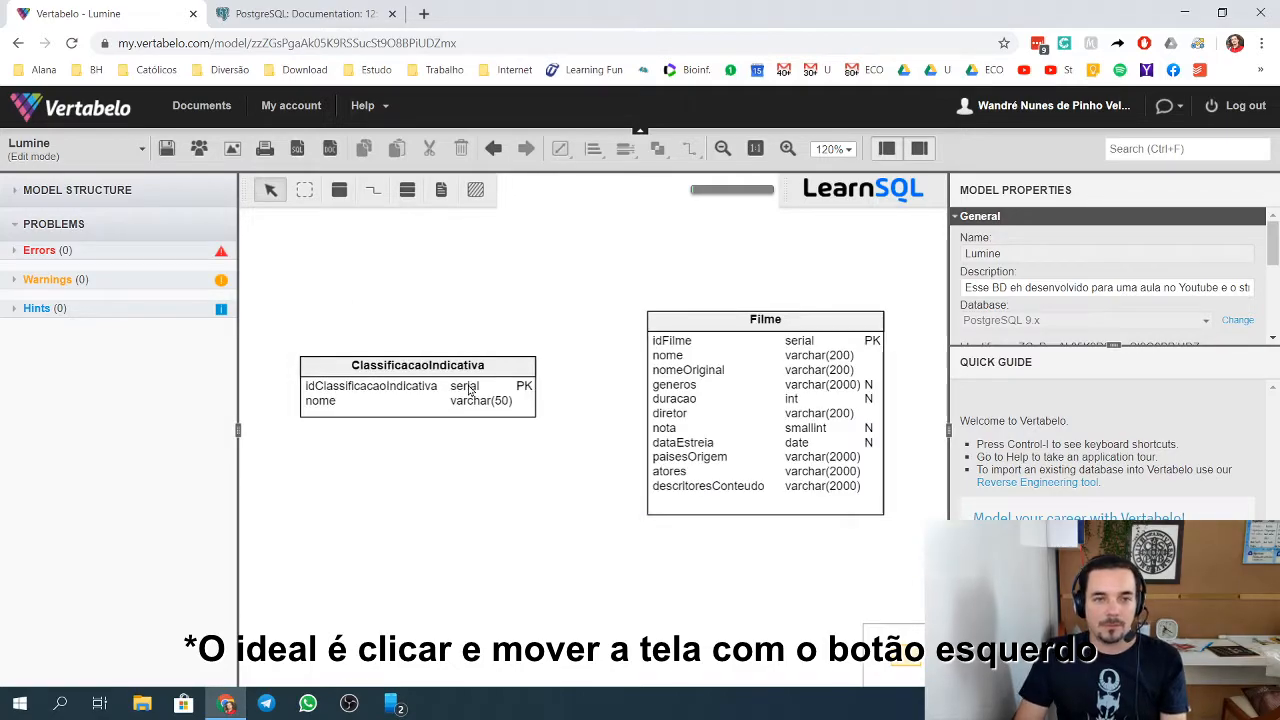
{"action": "left_click", "coordinate": [379, 190]}
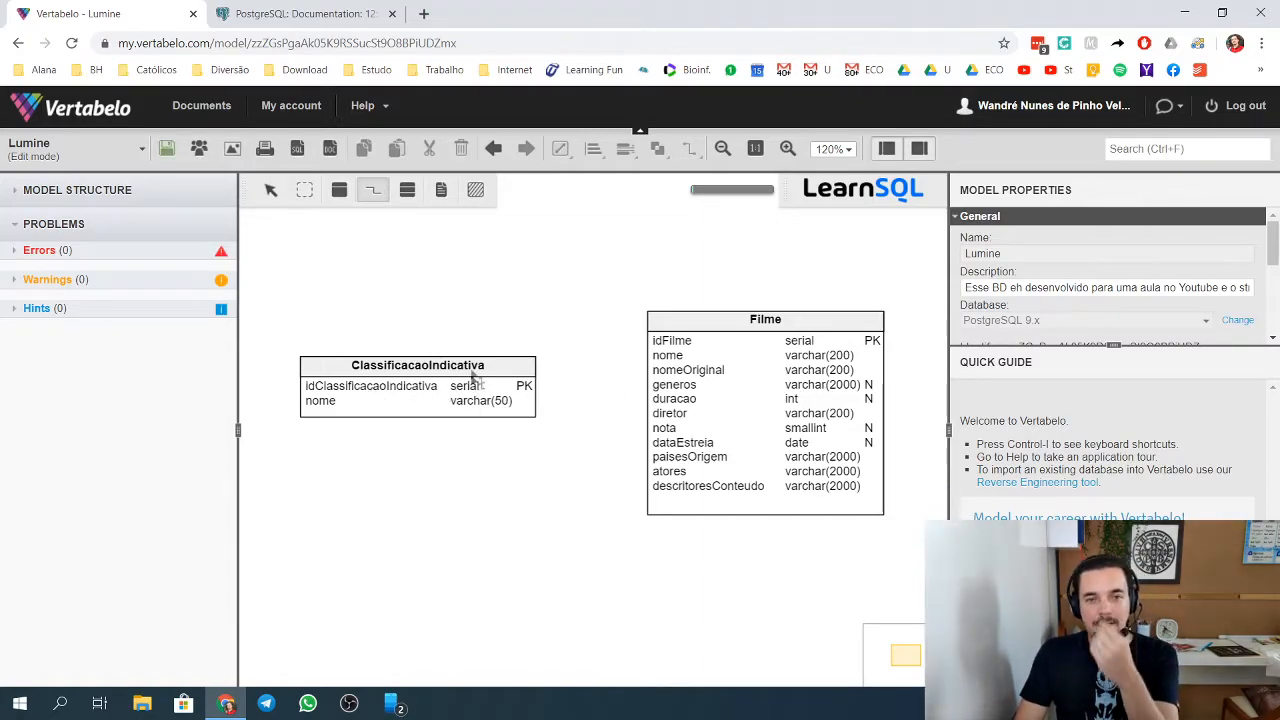
{"action": "left_click", "coordinate": [373, 198]}
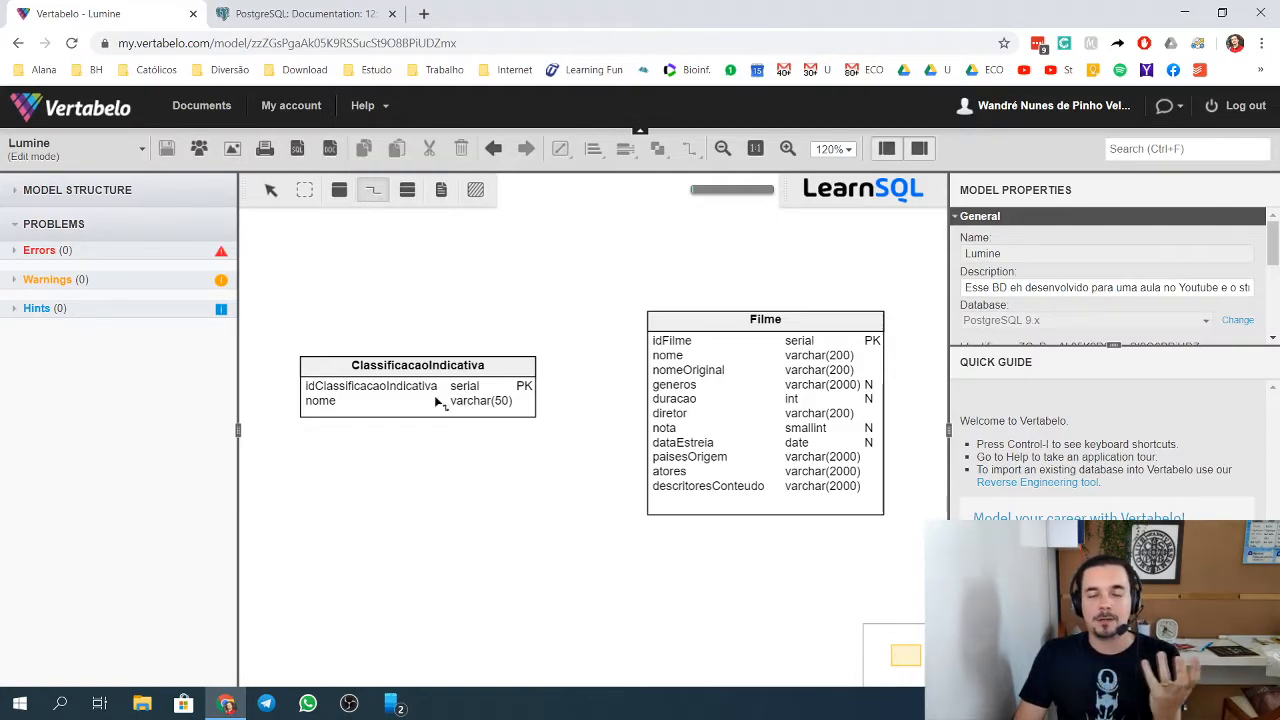
{"action": "left_click", "coordinate": [381, 392]}
{"action": "left_click", "coordinate": [761, 387]}
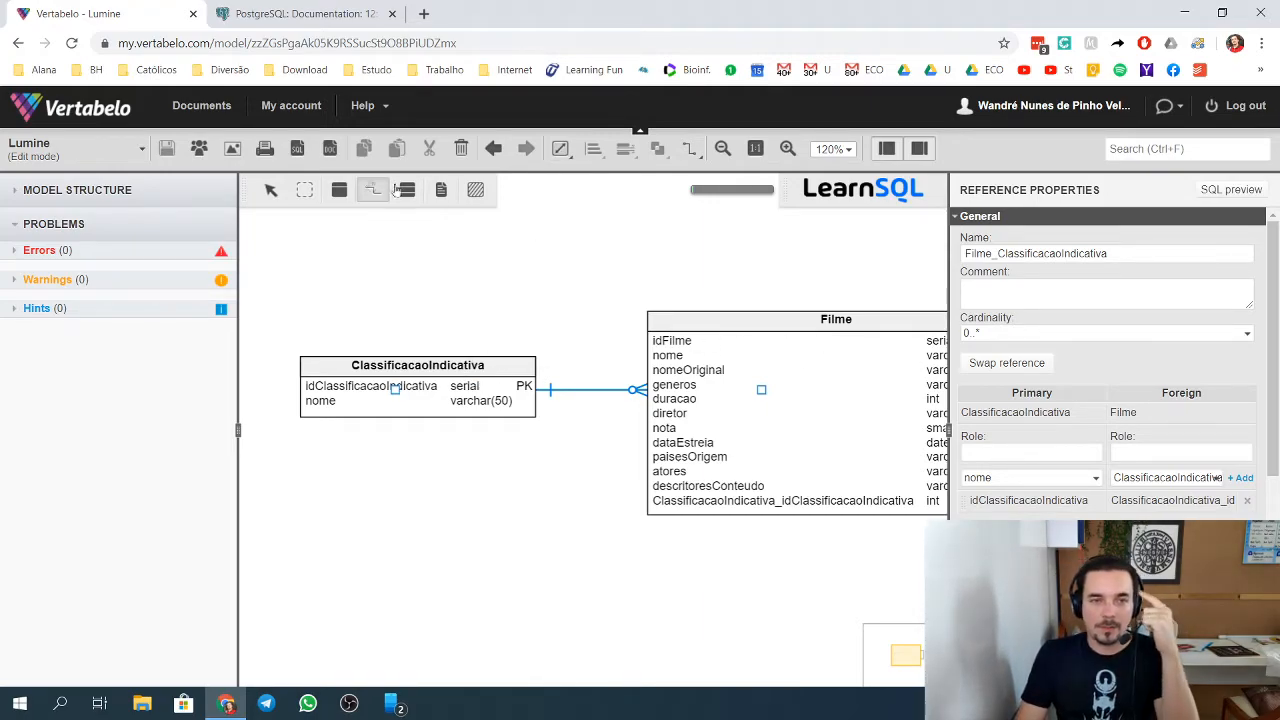
{"action": "left_click", "coordinate": [271, 190]}
{"action": "left_click", "coordinate": [617, 423]}
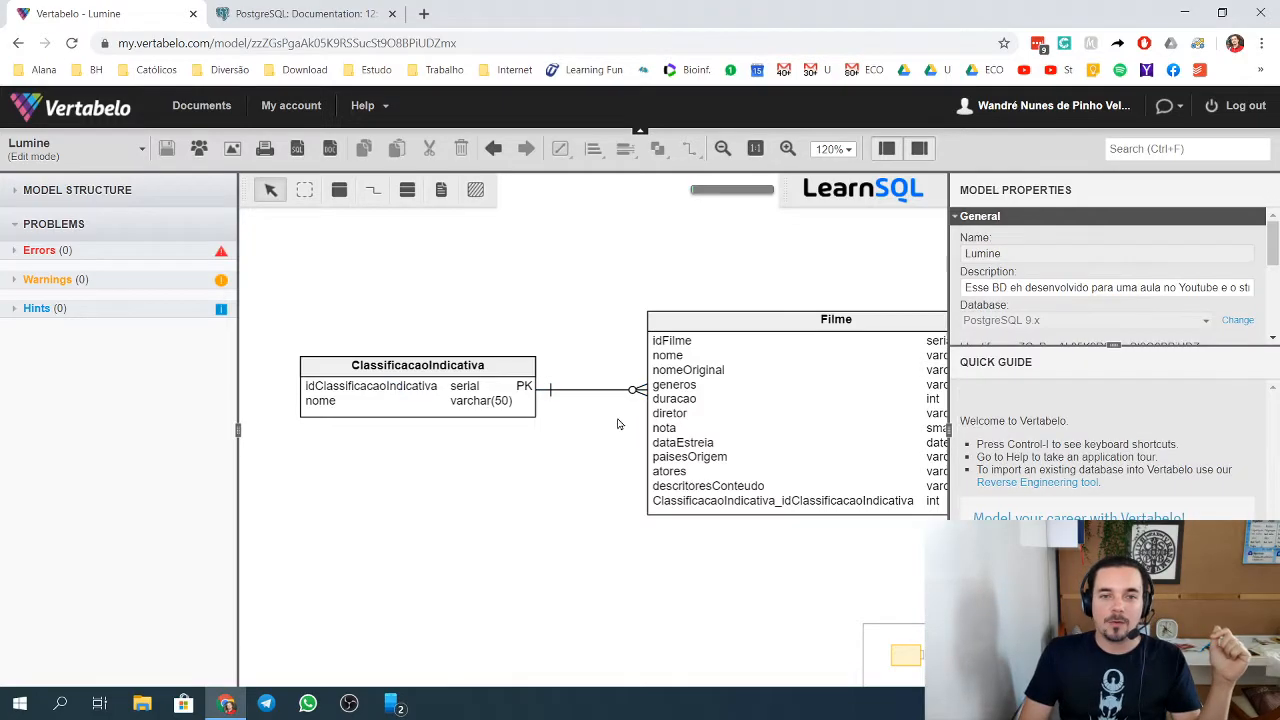
Examine the cardinality symbols at both ends of the new reference line and the two tables it connects.
{"action": "scroll", "coordinate": [619, 419], "scroll_direction": "up", "scroll_amount": 4}
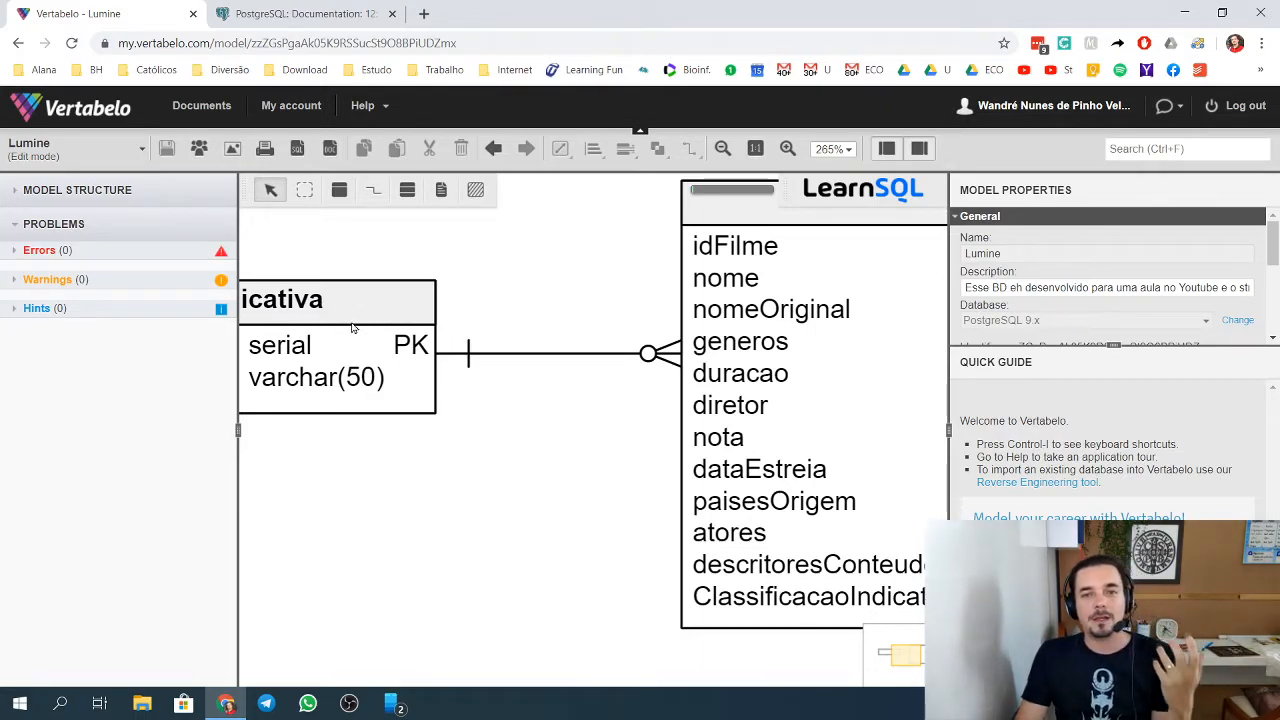
{"action": "left_click_drag", "start_coordinate": [595, 292], "coordinate": [586, 329]}
{"action": "right_click", "coordinate": [586, 326]}
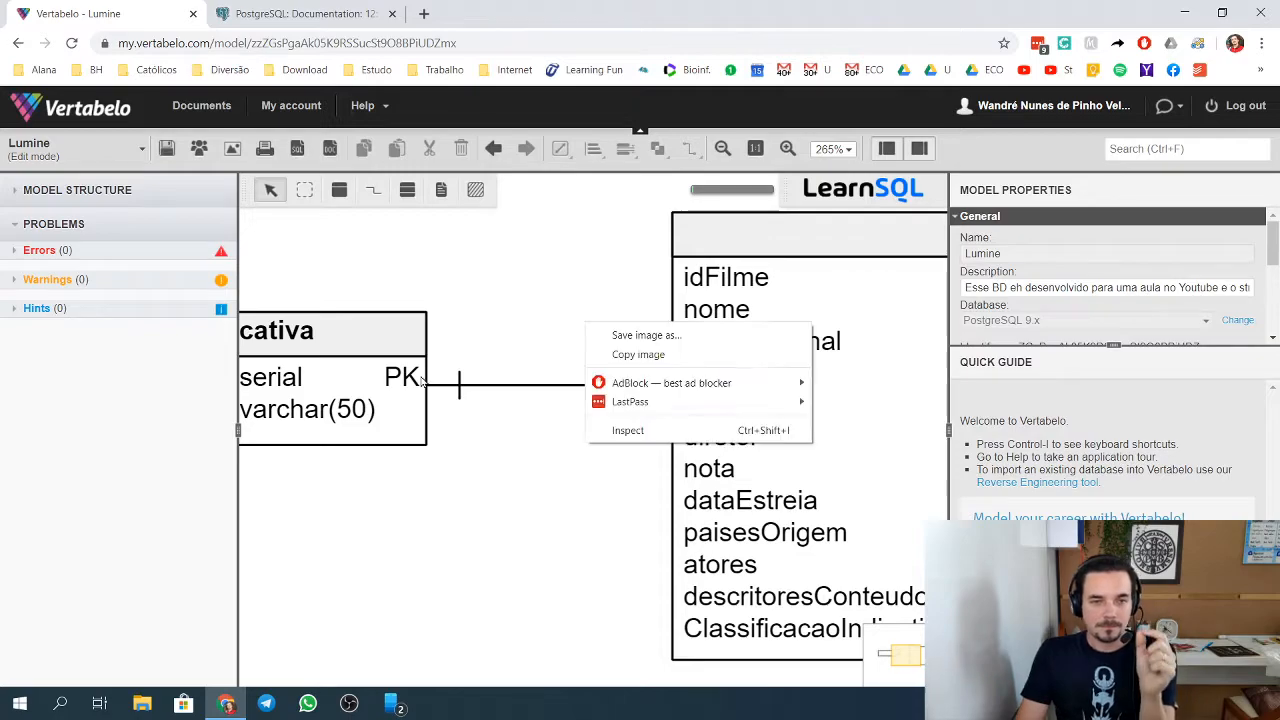
{"action": "left_click", "coordinate": [481, 350]}
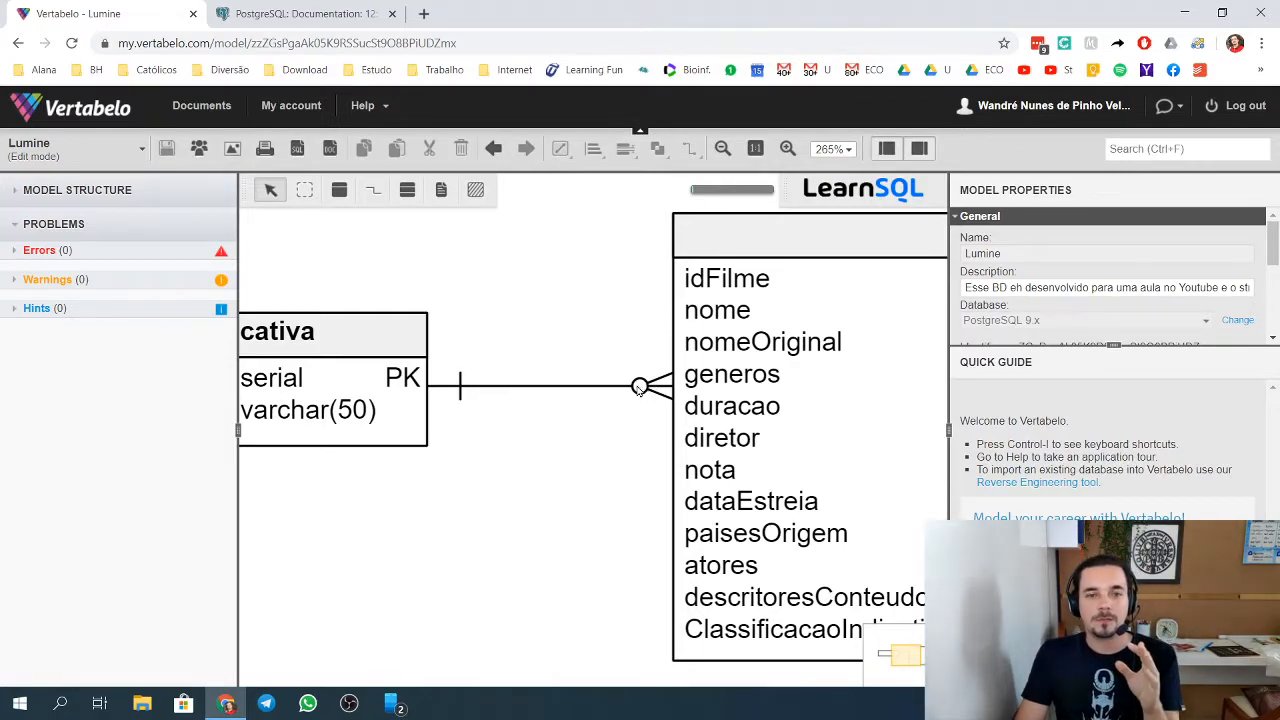
{"action": "left_click", "coordinate": [638, 388]}
{"action": "left_click", "coordinate": [531, 296]}
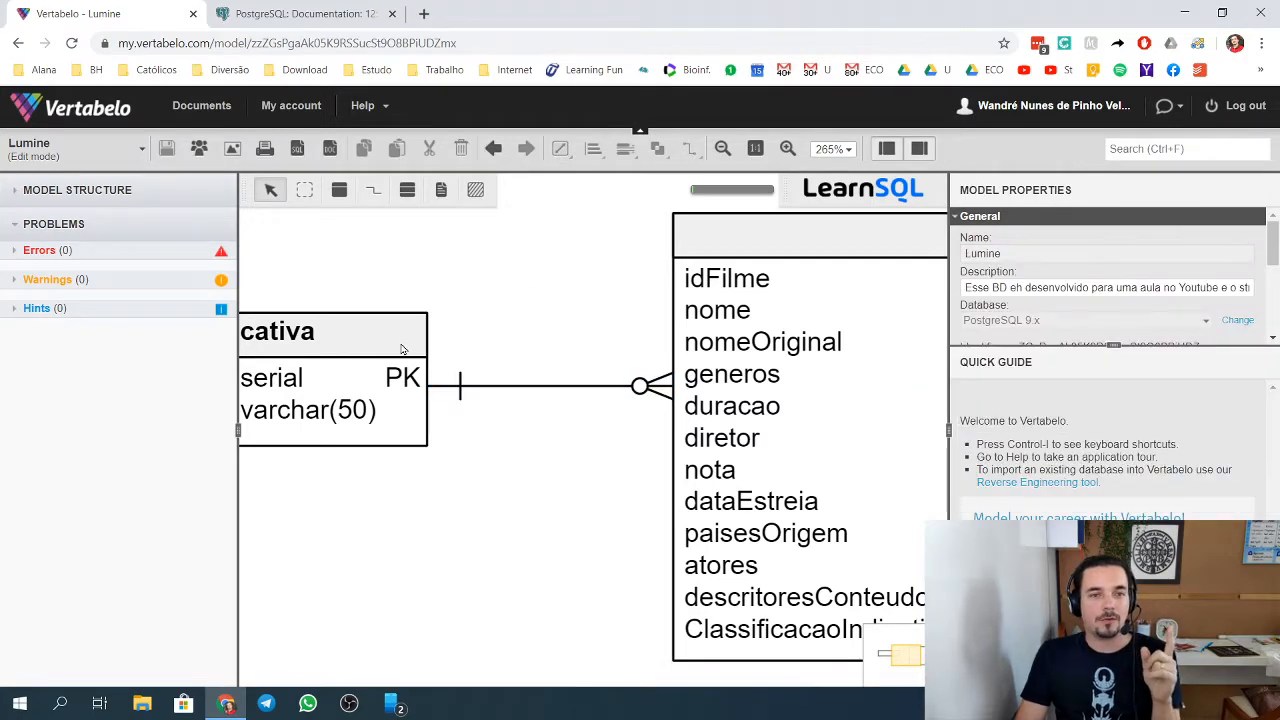
{"action": "left_click", "coordinate": [331, 363]}
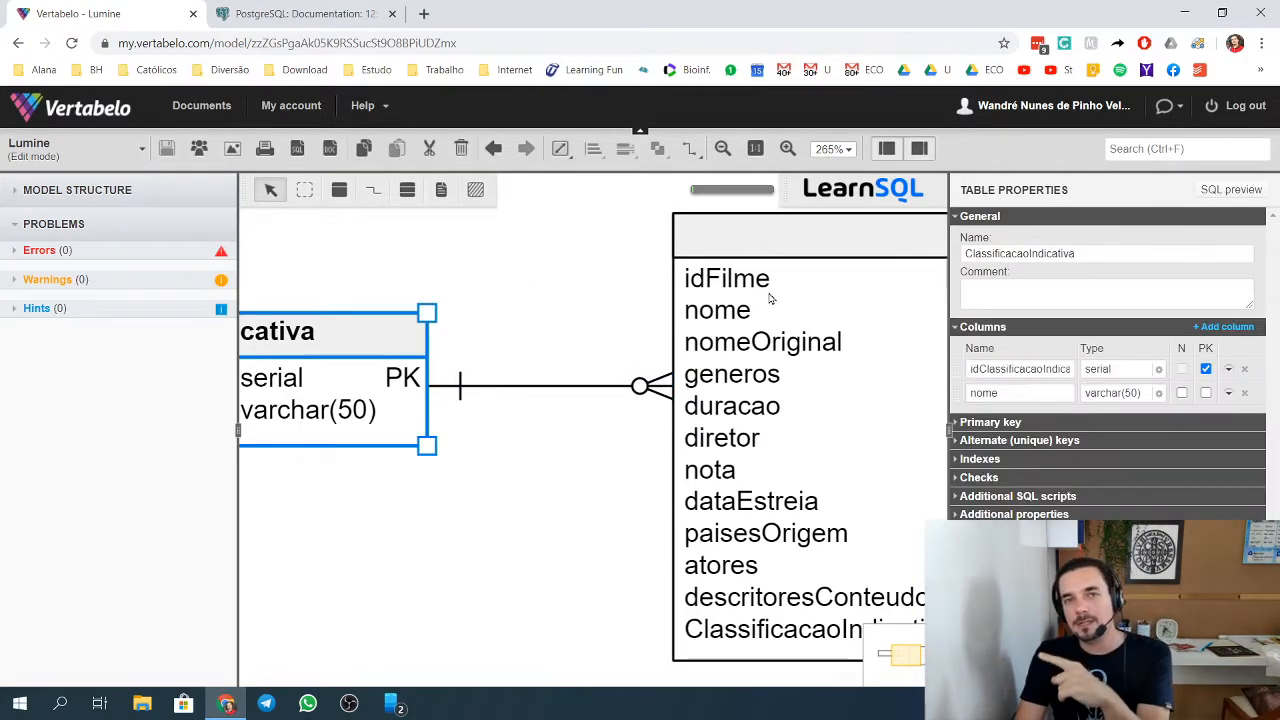
{"action": "left_click", "coordinate": [770, 298]}
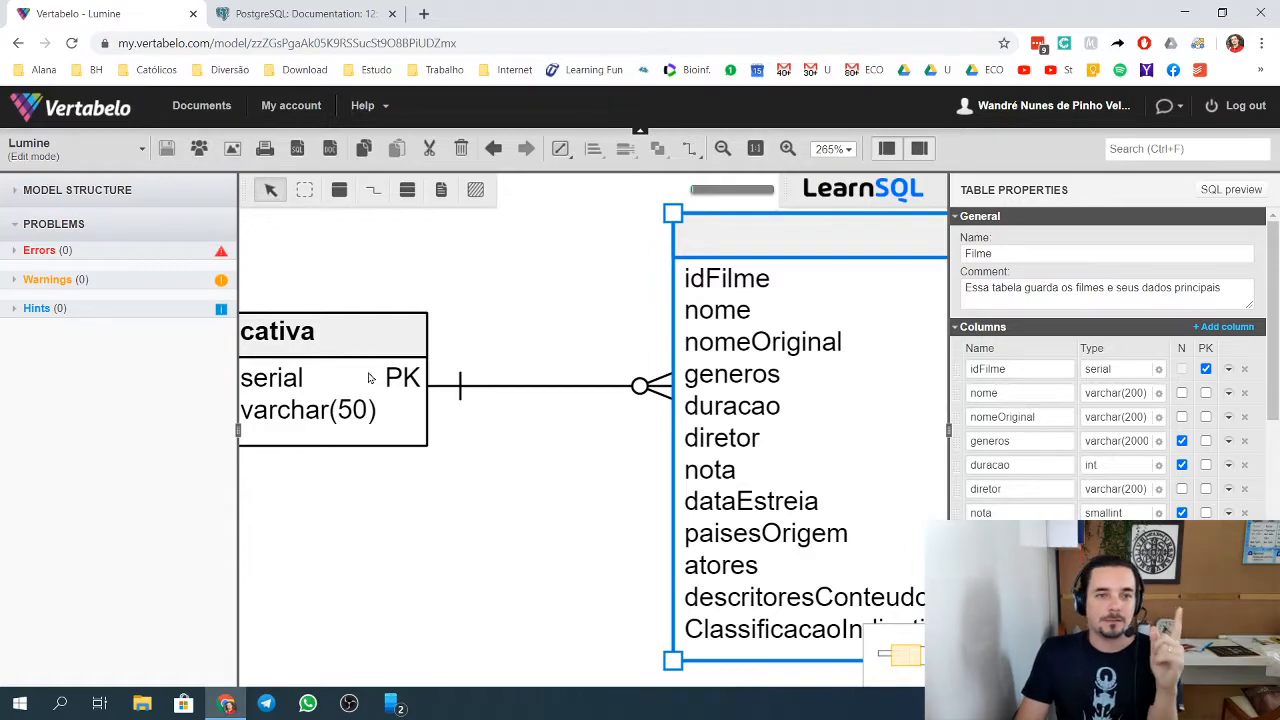
{"action": "left_click", "coordinate": [322, 363]}
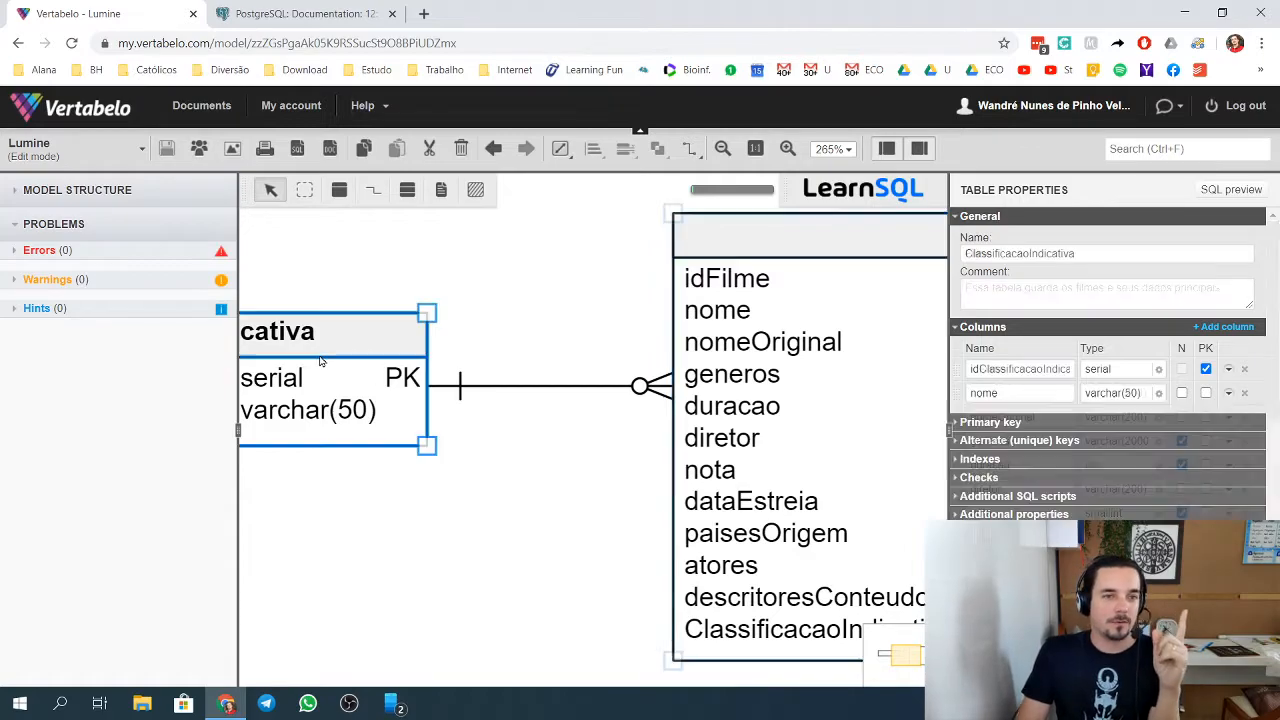
{"action": "left_click", "coordinate": [795, 316]}
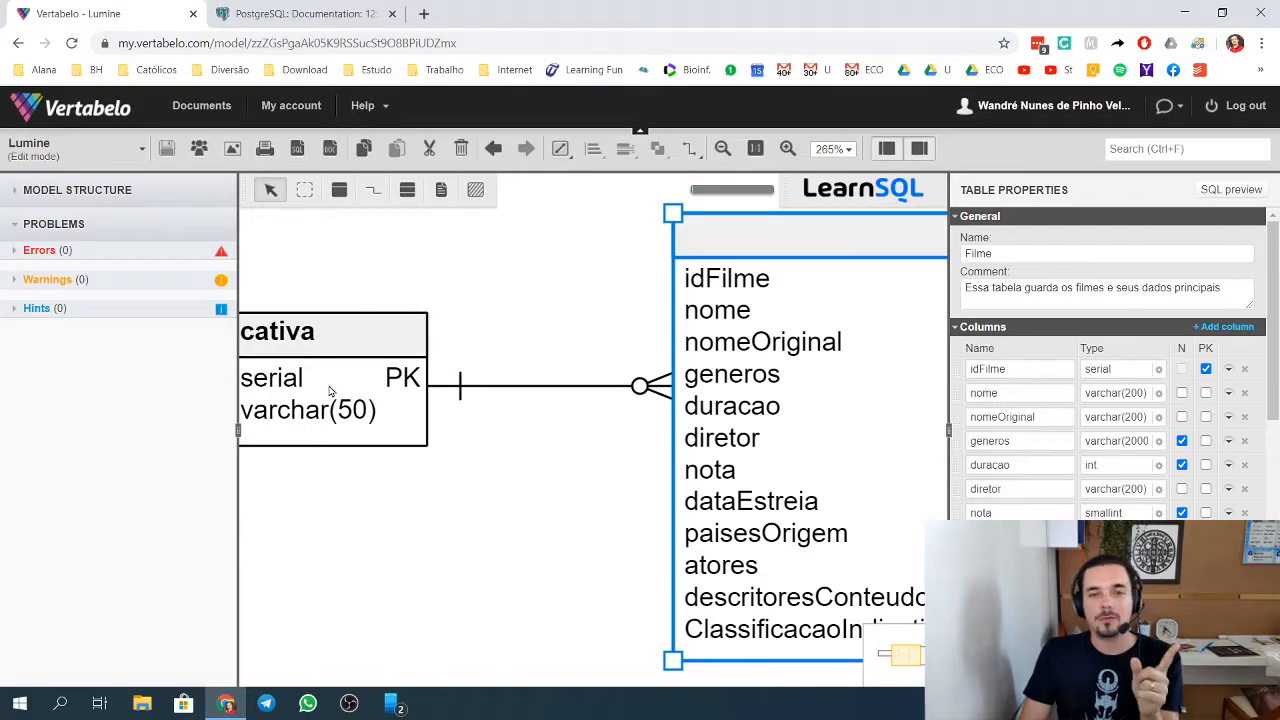
{"action": "left_click", "coordinate": [403, 368]}
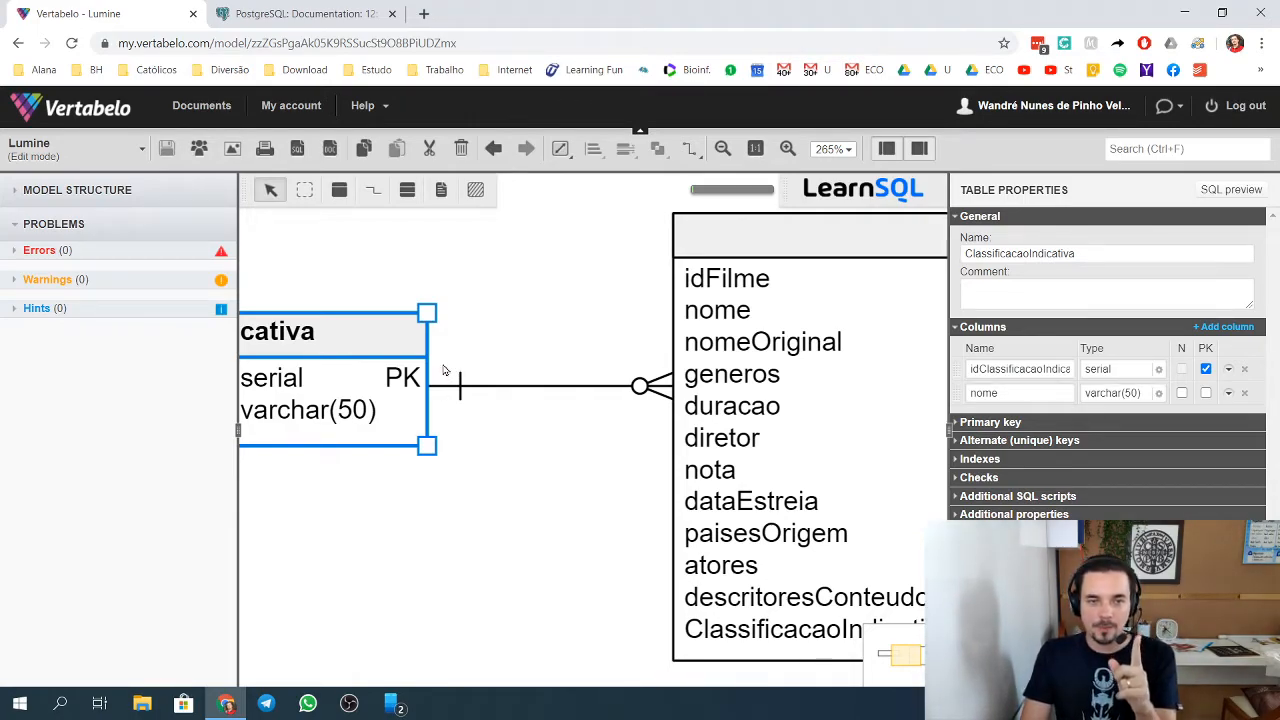
Review the cardinality options available for the reference between ClassificacaoIndicativa and Filme without changing the setting.
{"action": "left_click", "coordinate": [600, 386]}
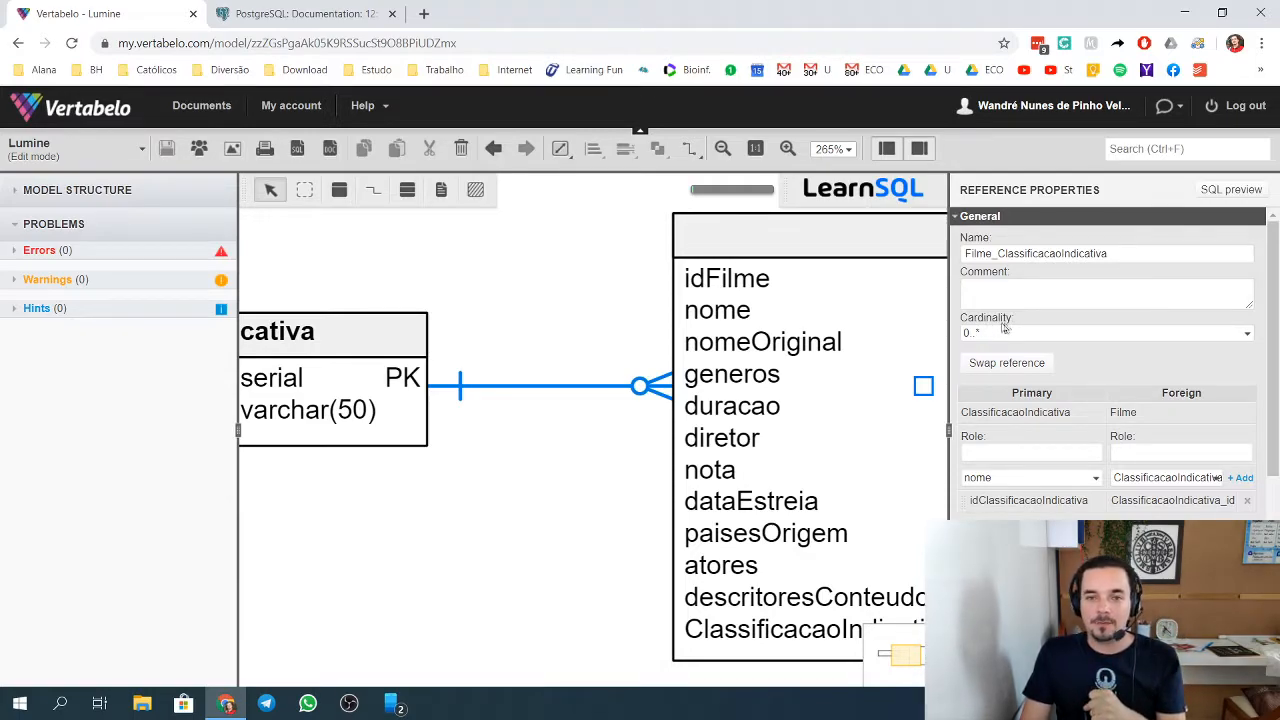
{"action": "left_click", "coordinate": [1039, 337]}
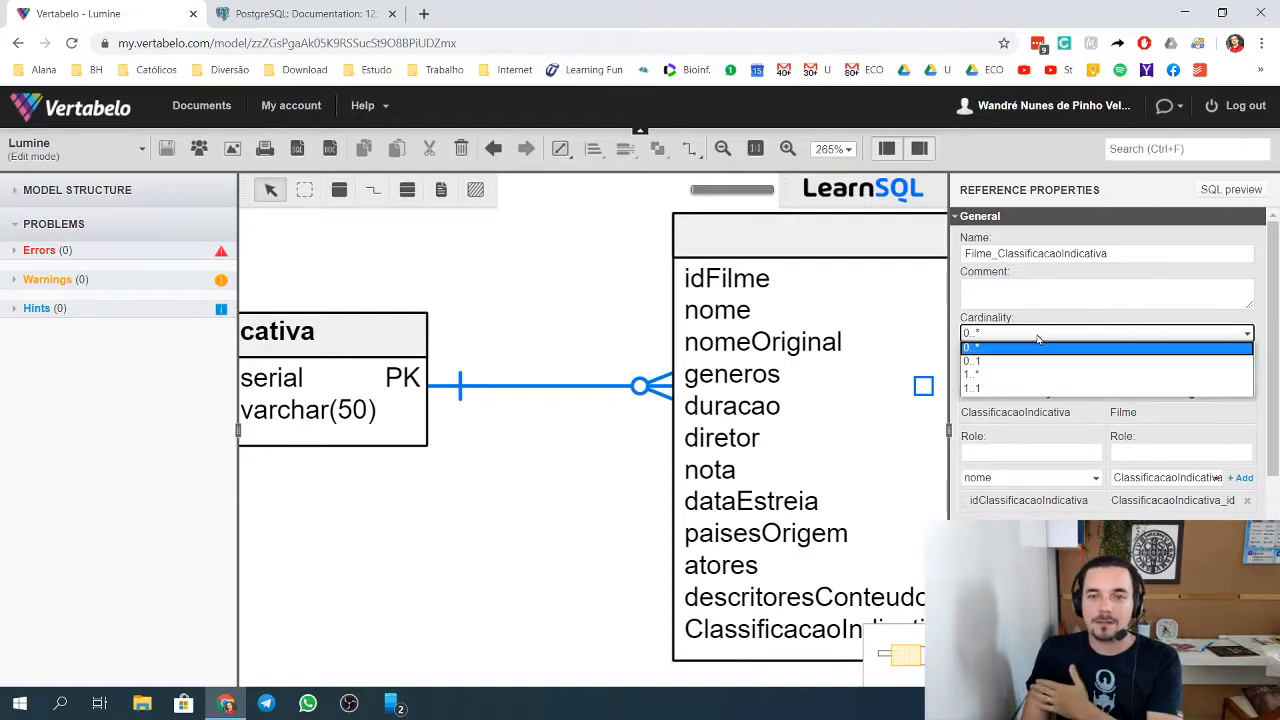
{"action": "left_click", "coordinate": [585, 290]}
Hide the model structure and problems sidebar to show both tables in full, and select the reference between them.
{"action": "scroll", "coordinate": [577, 290], "scroll_direction": "down", "scroll_amount": 2}
{"action": "scroll", "coordinate": [577, 290], "scroll_direction": "down", "scroll_amount": 1}
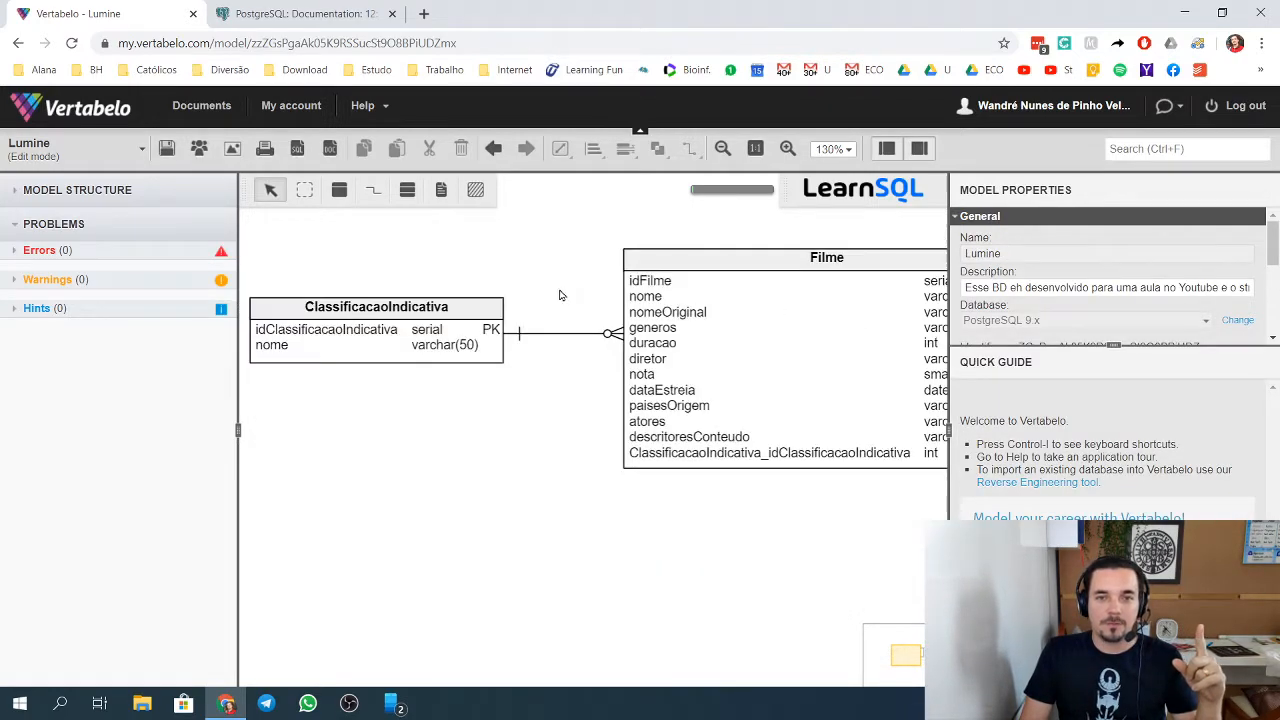
{"action": "left_click_drag", "start_coordinate": [541, 291], "coordinate": [527, 315]}
{"action": "right_click", "coordinate": [527, 315]}
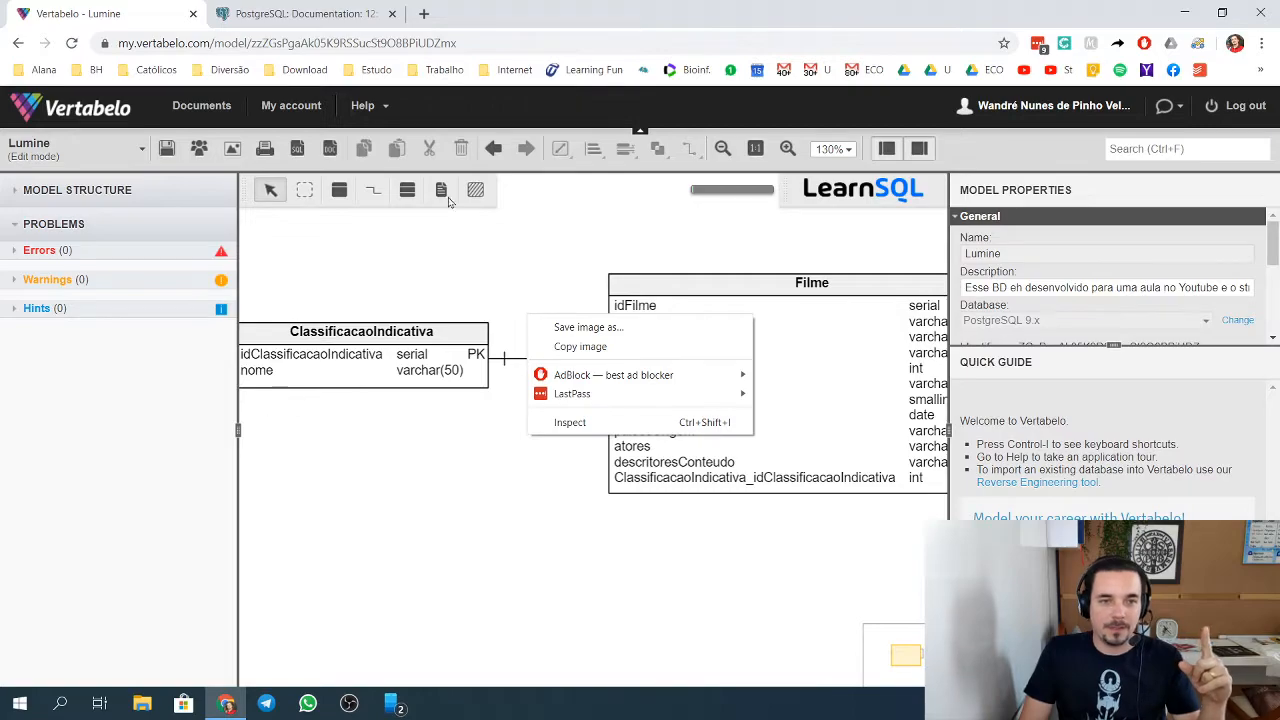
{"action": "left_click", "coordinate": [511, 244]}
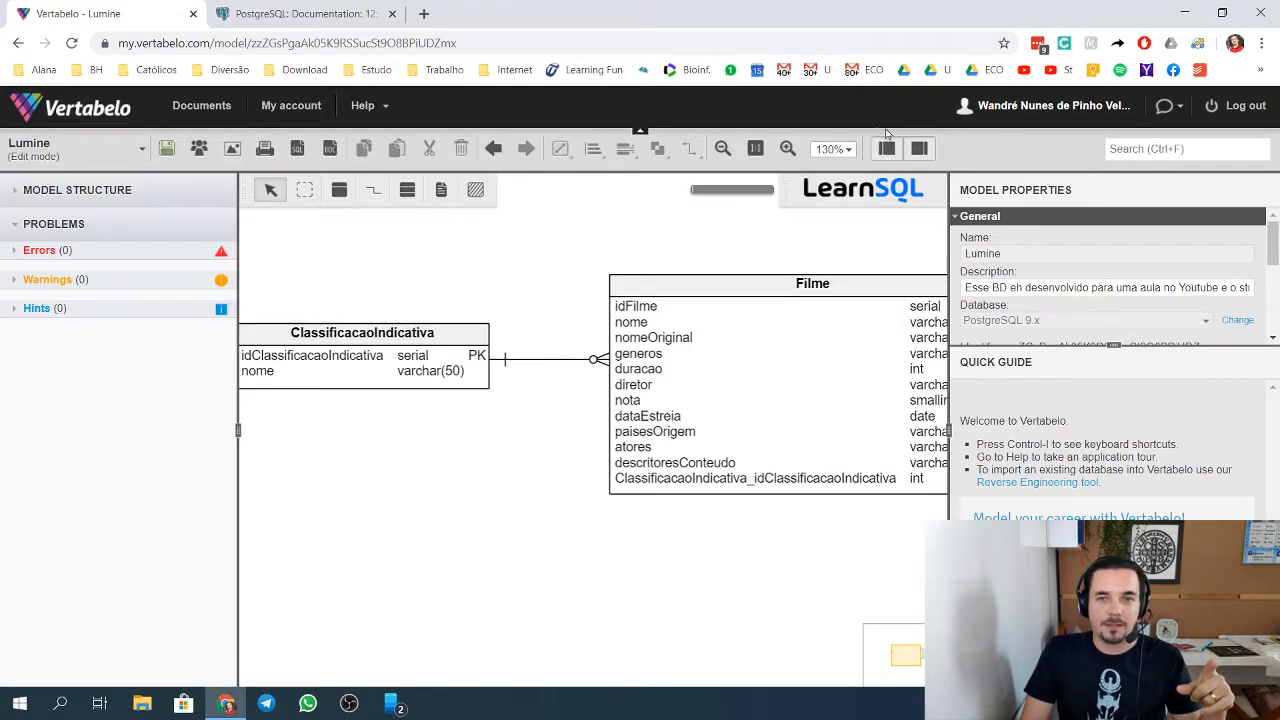
{"action": "left_click", "coordinate": [886, 148]}
{"action": "left_click_drag", "start_coordinate": [289, 266], "coordinate": [375, 291]}
{"action": "right_click", "coordinate": [375, 291]}
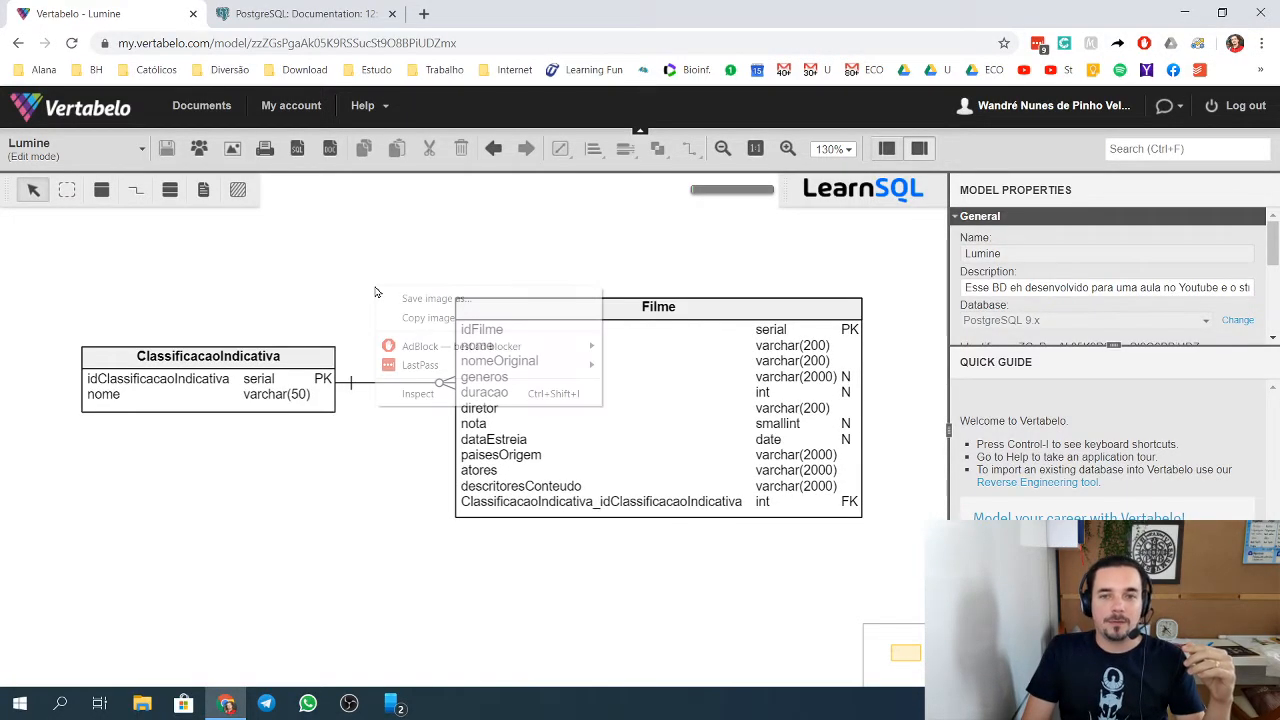
{"action": "left_click", "coordinate": [315, 257]}
{"action": "scroll", "coordinate": [316, 258], "scroll_direction": "up", "scroll_amount": 1}
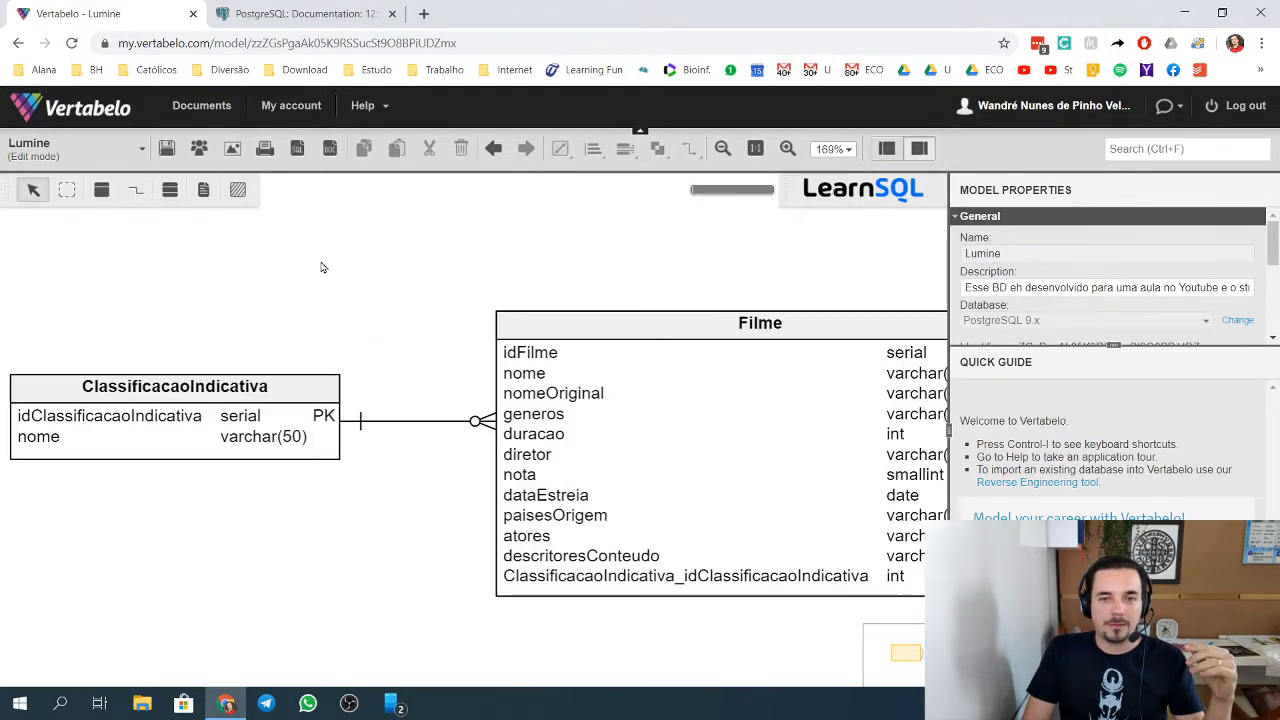
{"action": "left_click_drag", "start_coordinate": [357, 323], "coordinate": [338, 321]}
{"action": "right_click", "coordinate": [337, 312]}
{"action": "left_click", "coordinate": [320, 289]}
{"action": "scroll", "coordinate": [318, 290], "scroll_direction": "down", "scroll_amount": 3}
{"action": "scroll", "coordinate": [318, 290], "scroll_direction": "up", "scroll_amount": 1}
{"action": "scroll", "coordinate": [319, 290], "scroll_direction": "up", "scroll_amount": 1}
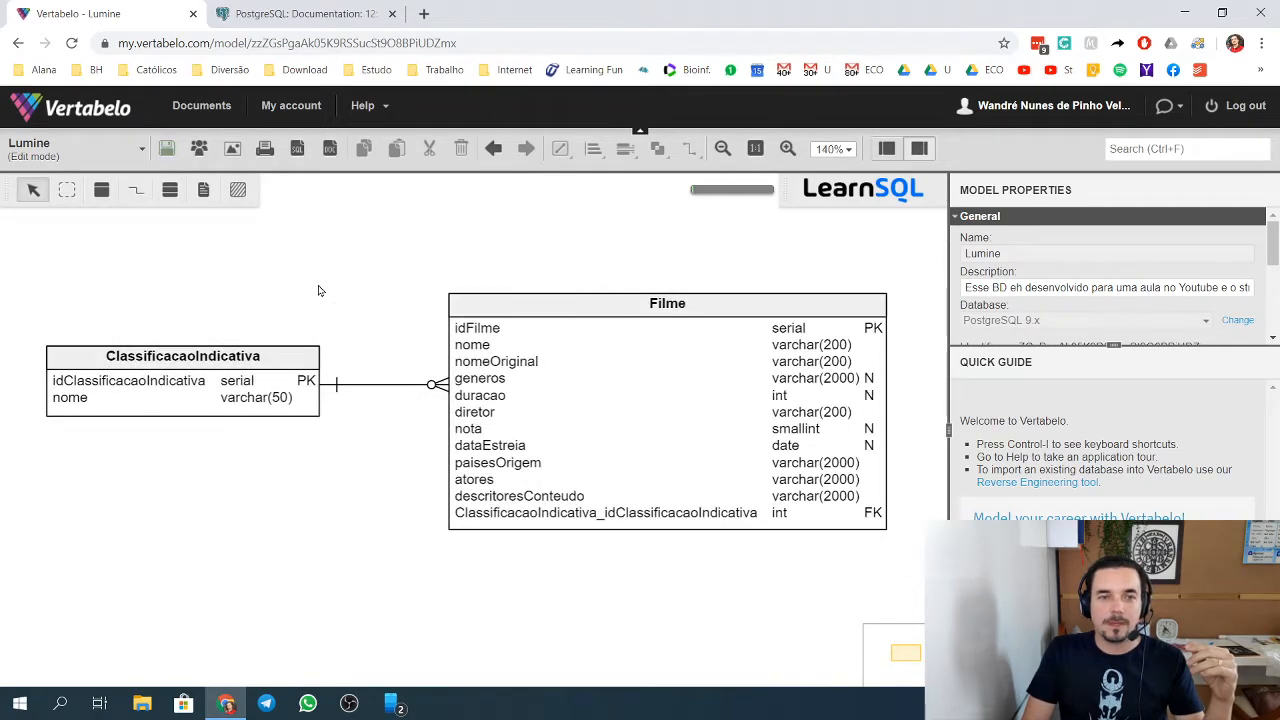
{"action": "left_click", "coordinate": [381, 386]}
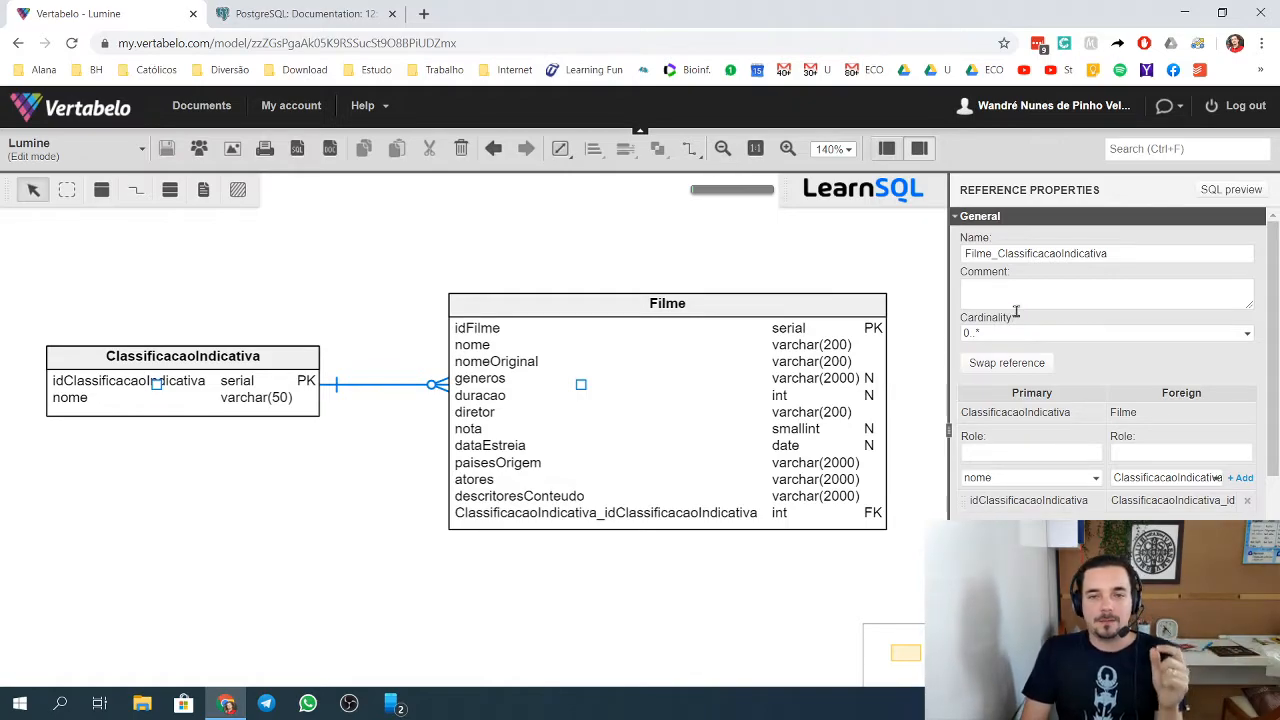